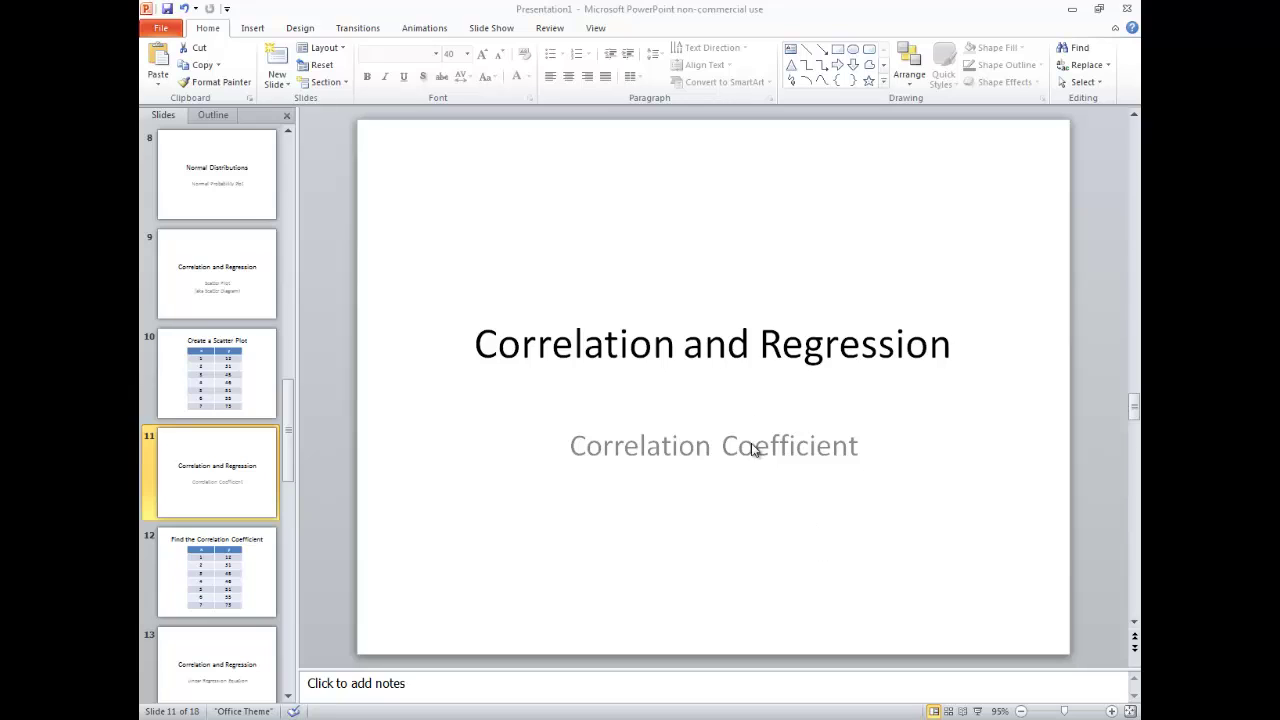
Show the Find the Correlation Coefficient slide and launch the TI-34 emulator in TI-SmartView.
{"action": "left_click", "coordinate": [190, 566]}
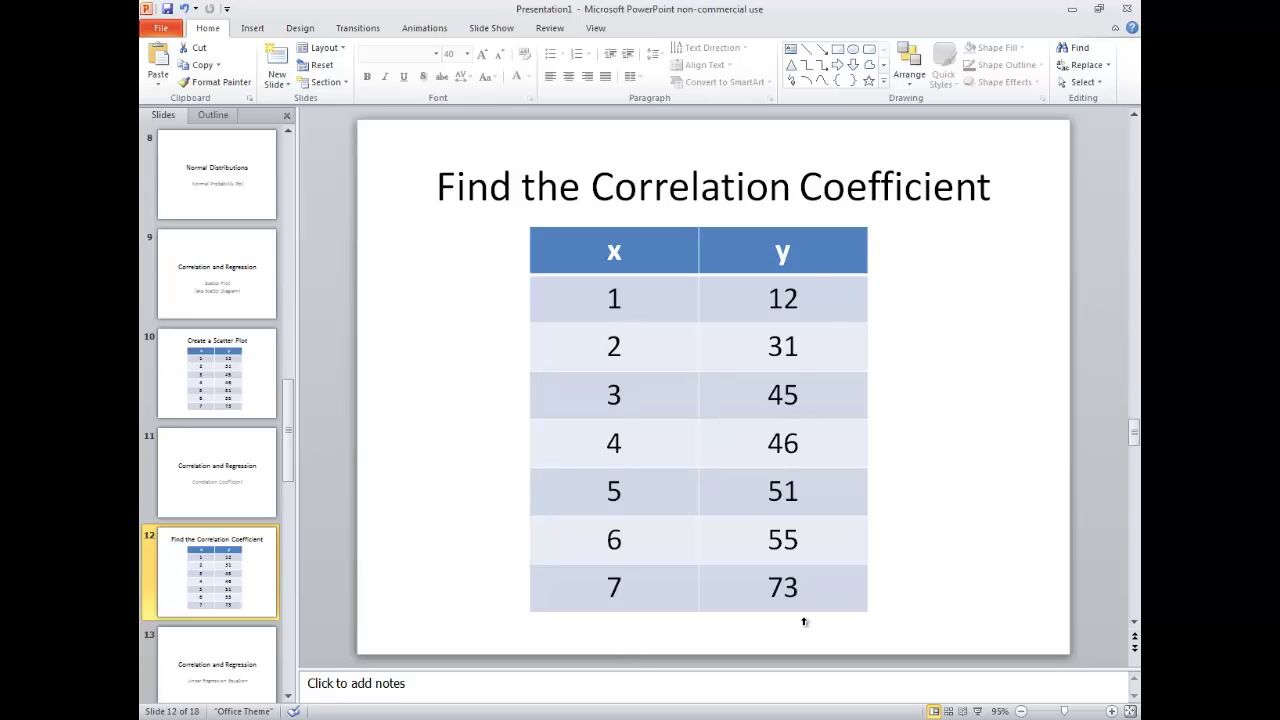
{"action": "left_click", "coordinate": [614, 388]}
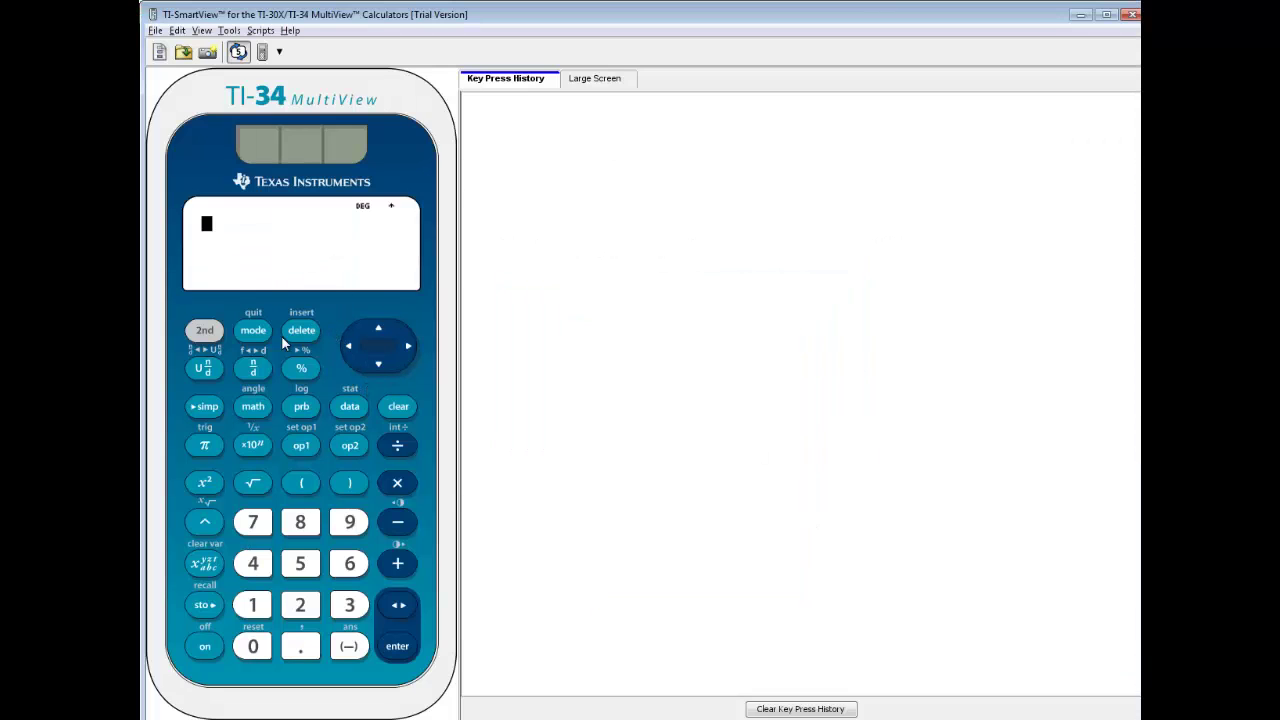
Delete the old values from list L1 in the statistics data editor.
{"action": "left_click", "coordinate": [351, 408]}
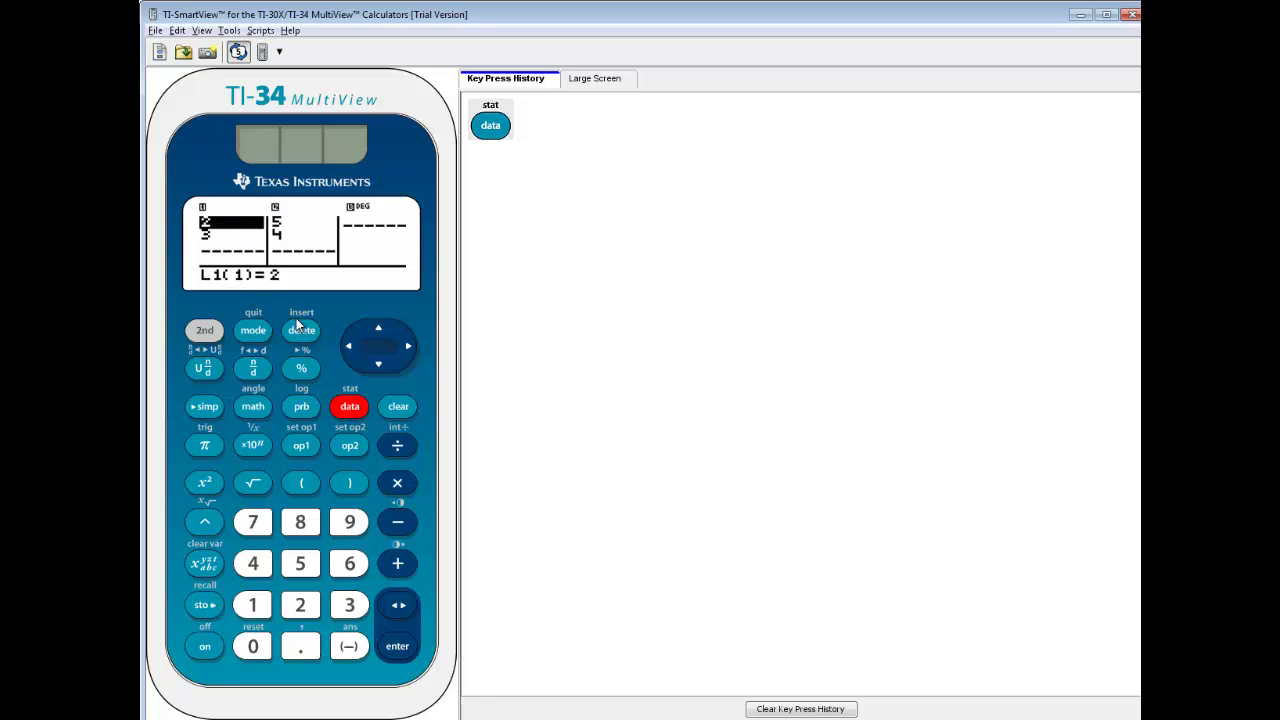
{"action": "left_click", "coordinate": [303, 334]}
{"action": "left_click", "coordinate": [304, 338]}
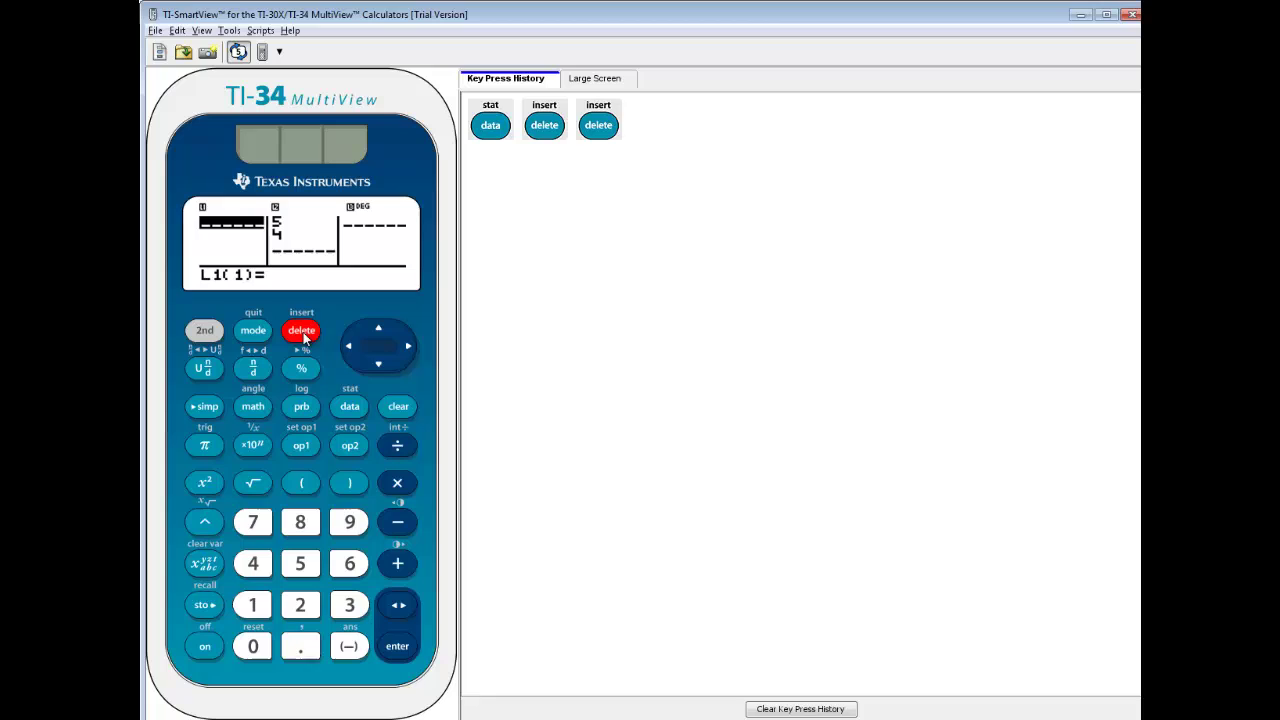
{"action": "left_click", "coordinate": [407, 347]}
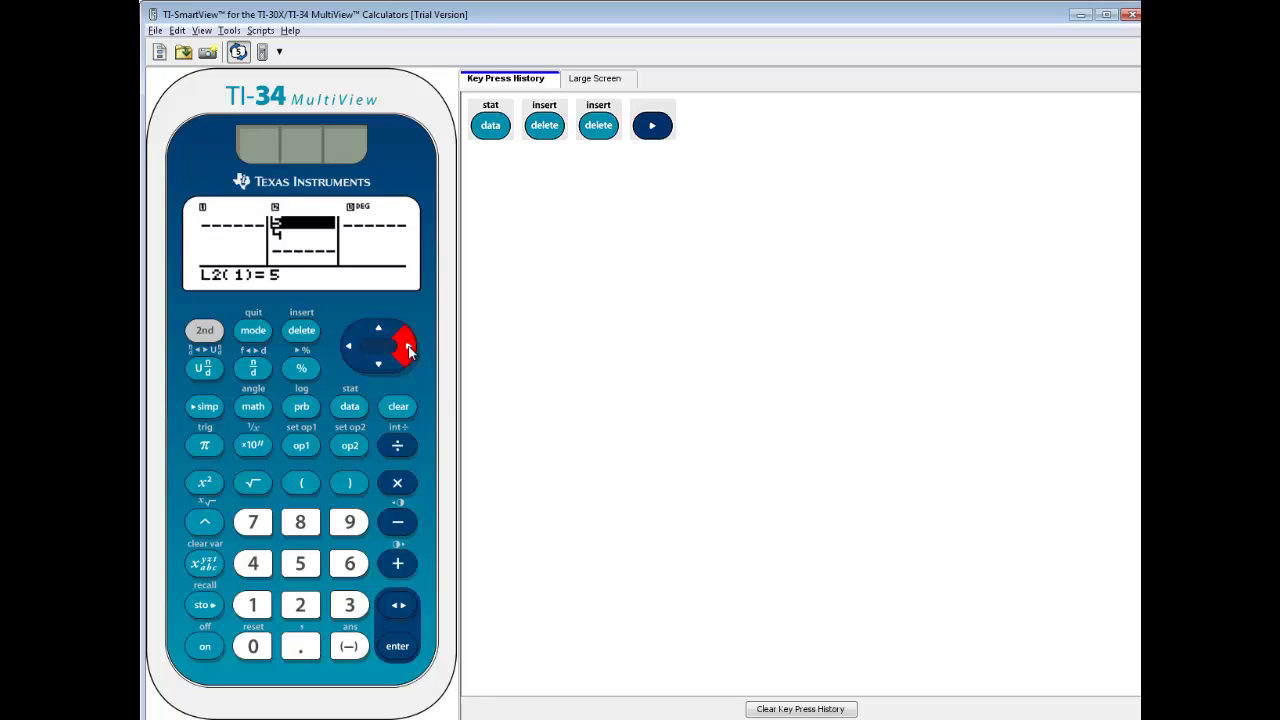
Delete the old values from list L2.
{"action": "left_click", "coordinate": [398, 407]}
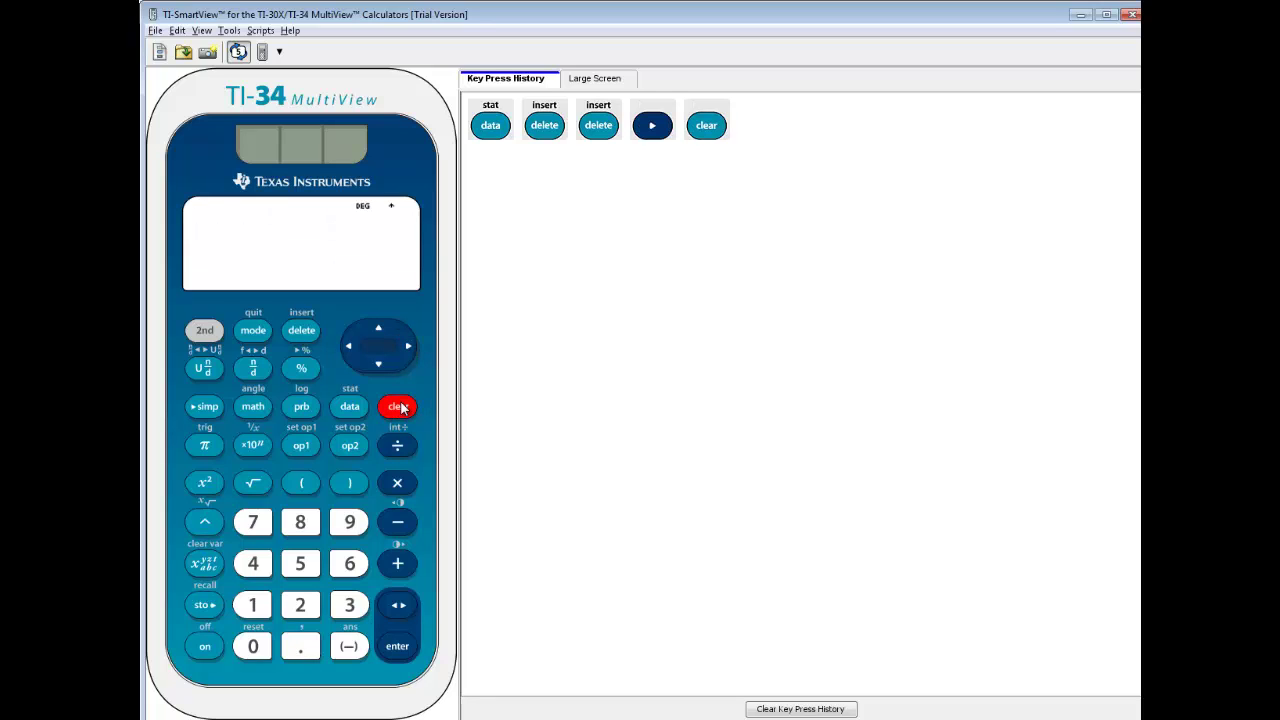
{"action": "left_click", "coordinate": [350, 410]}
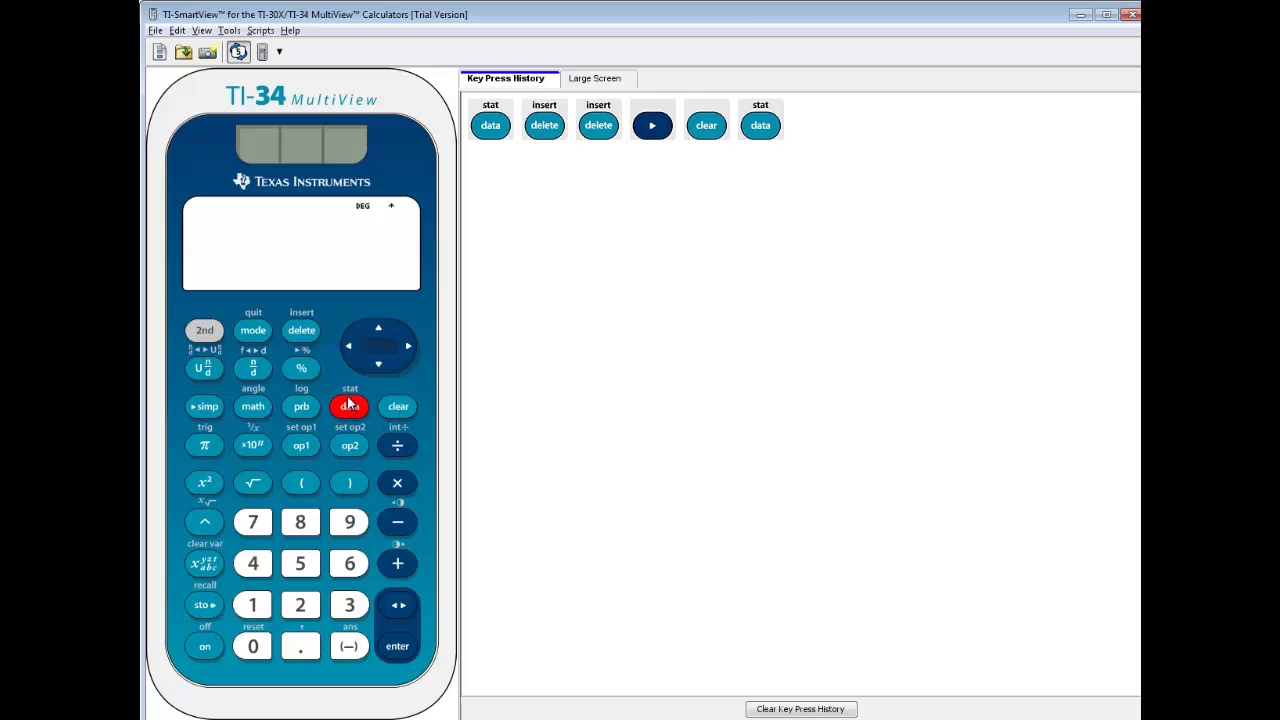
{"action": "left_click", "coordinate": [408, 346]}
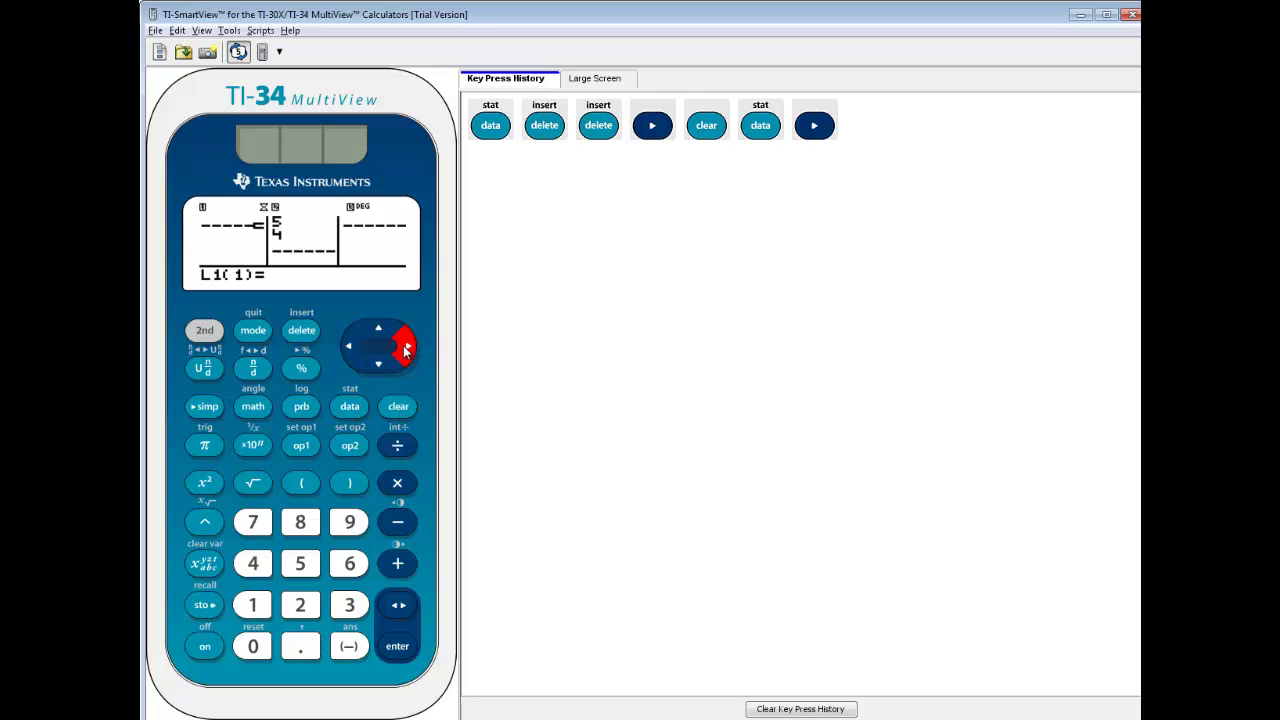
{"action": "left_click", "coordinate": [312, 330]}
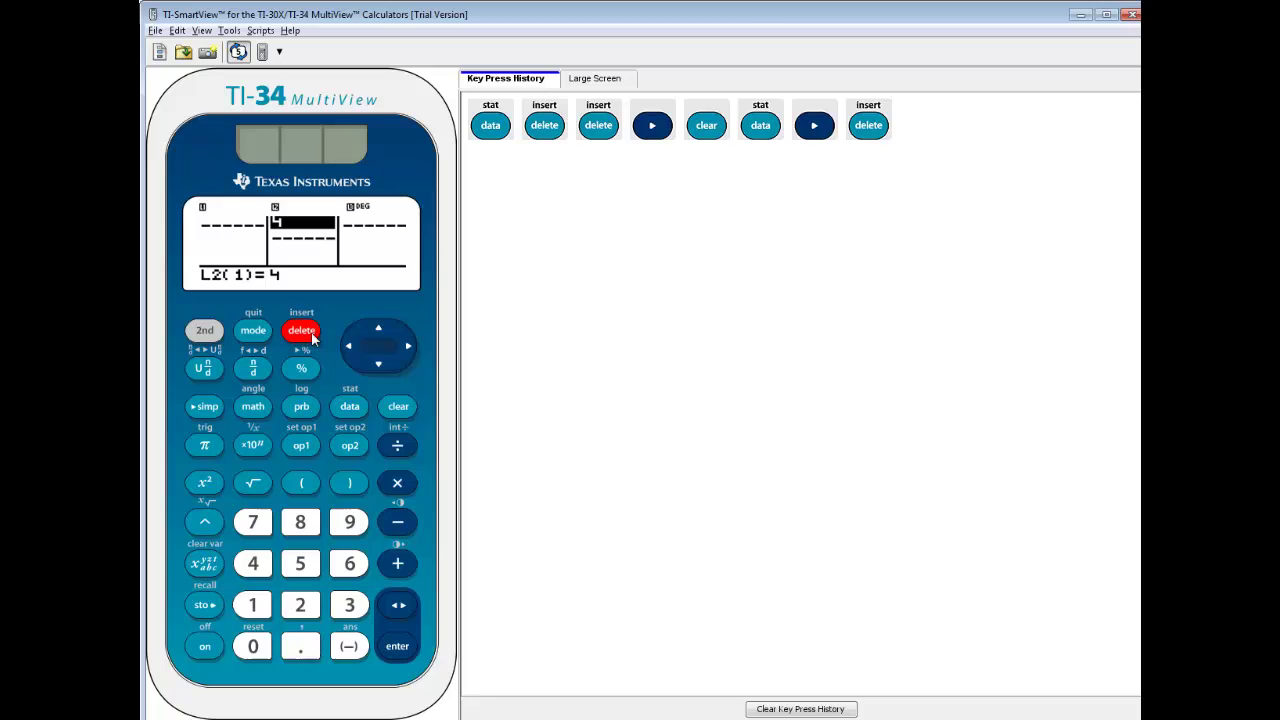
{"action": "left_click", "coordinate": [313, 338]}
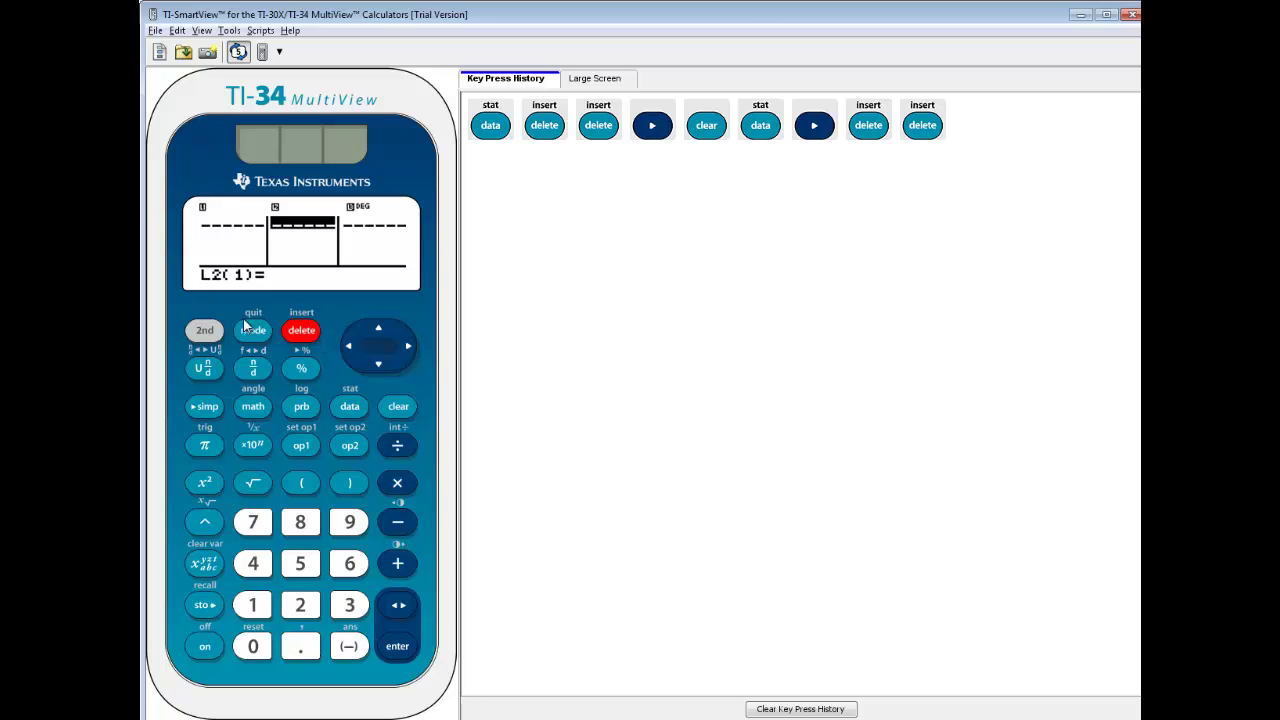
Enter the x-values 1, 2, 3, 4, 5, 6 and 7 into list L1.
{"action": "left_click", "coordinate": [352, 348]}
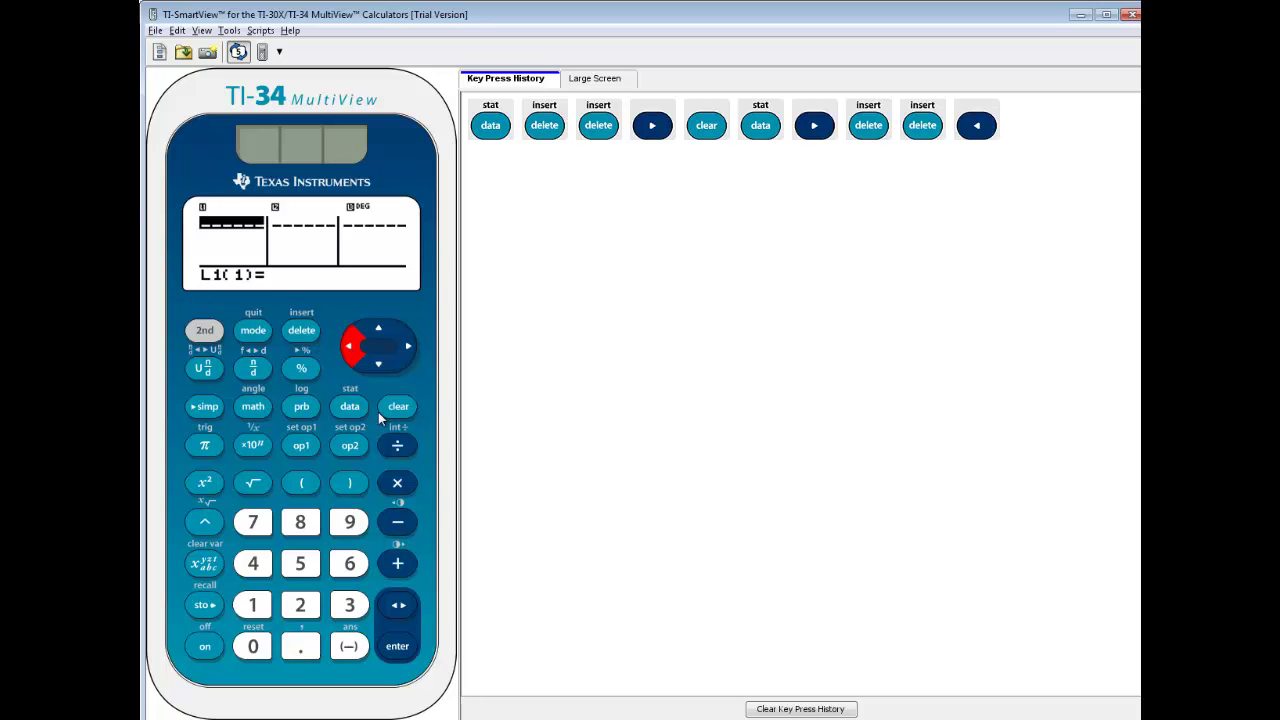
{"action": "left_click", "coordinate": [253, 605]}
{"action": "left_click", "coordinate": [397, 646]}
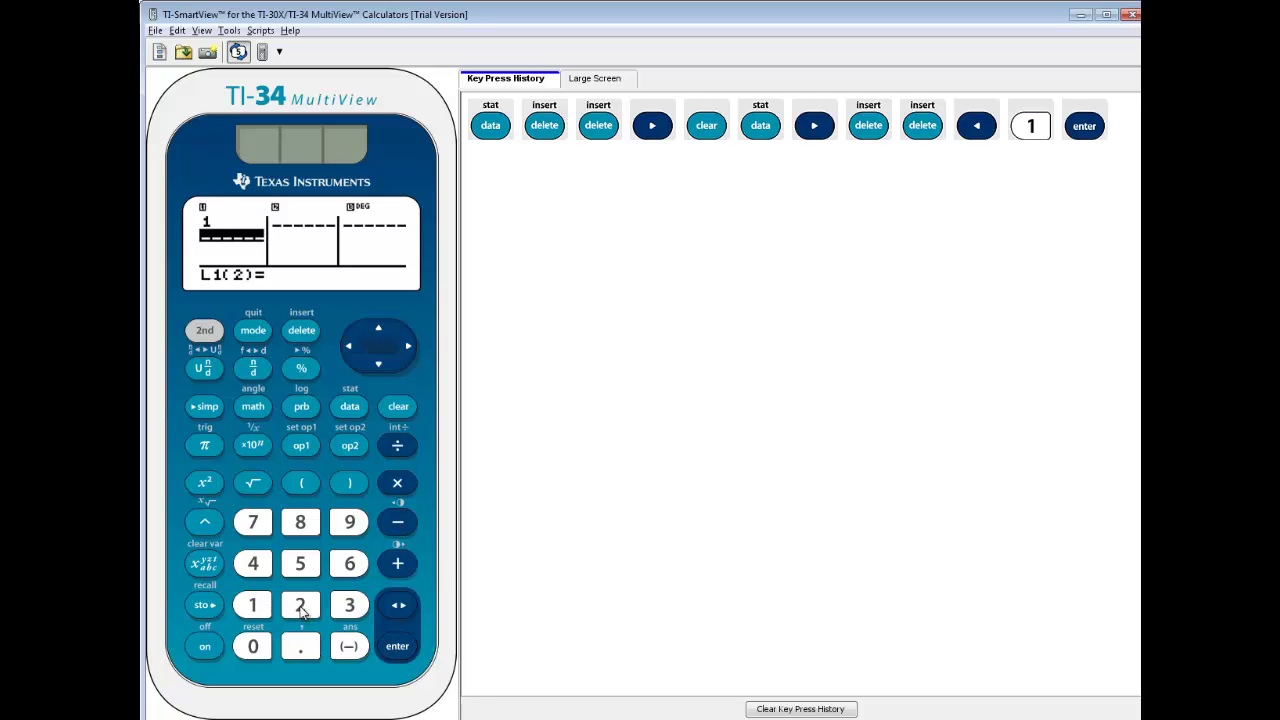
{"action": "left_click", "coordinate": [300, 605]}
{"action": "left_click", "coordinate": [397, 646]}
{"action": "left_click", "coordinate": [349, 605]}
{"action": "left_click", "coordinate": [397, 646]}
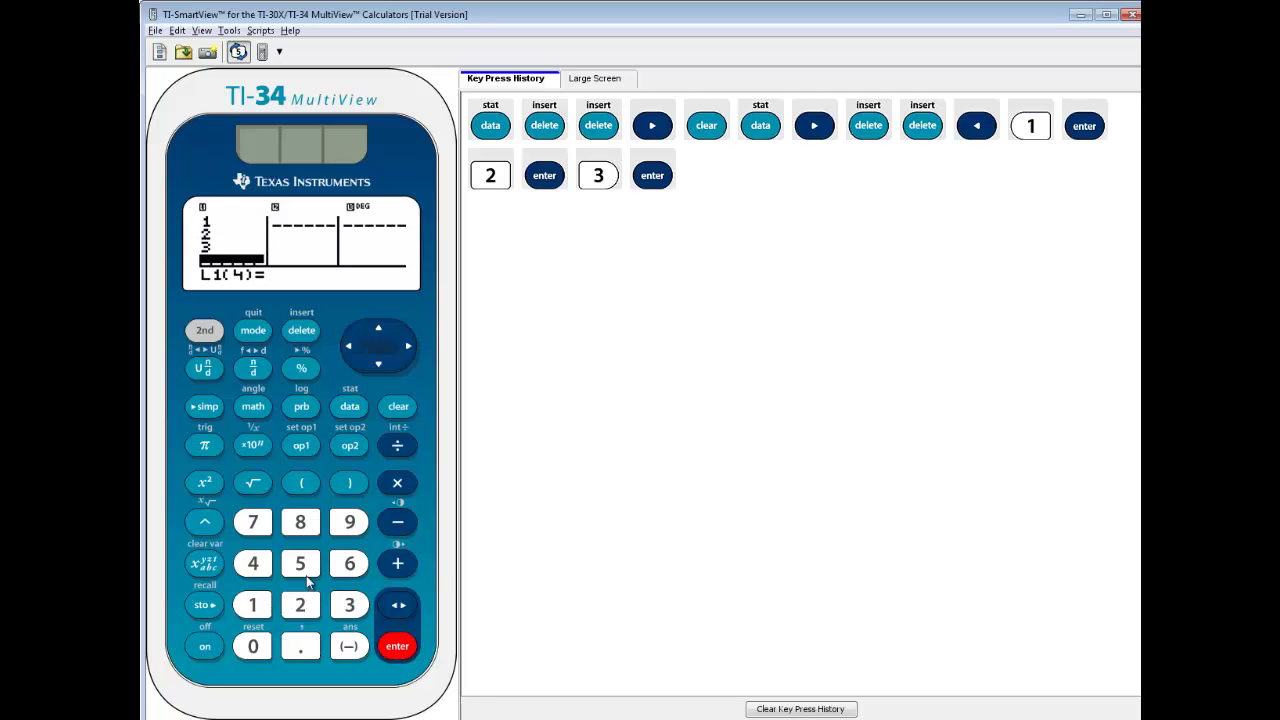
{"action": "key", "text": "4"}
{"action": "key", "text": "Return"}
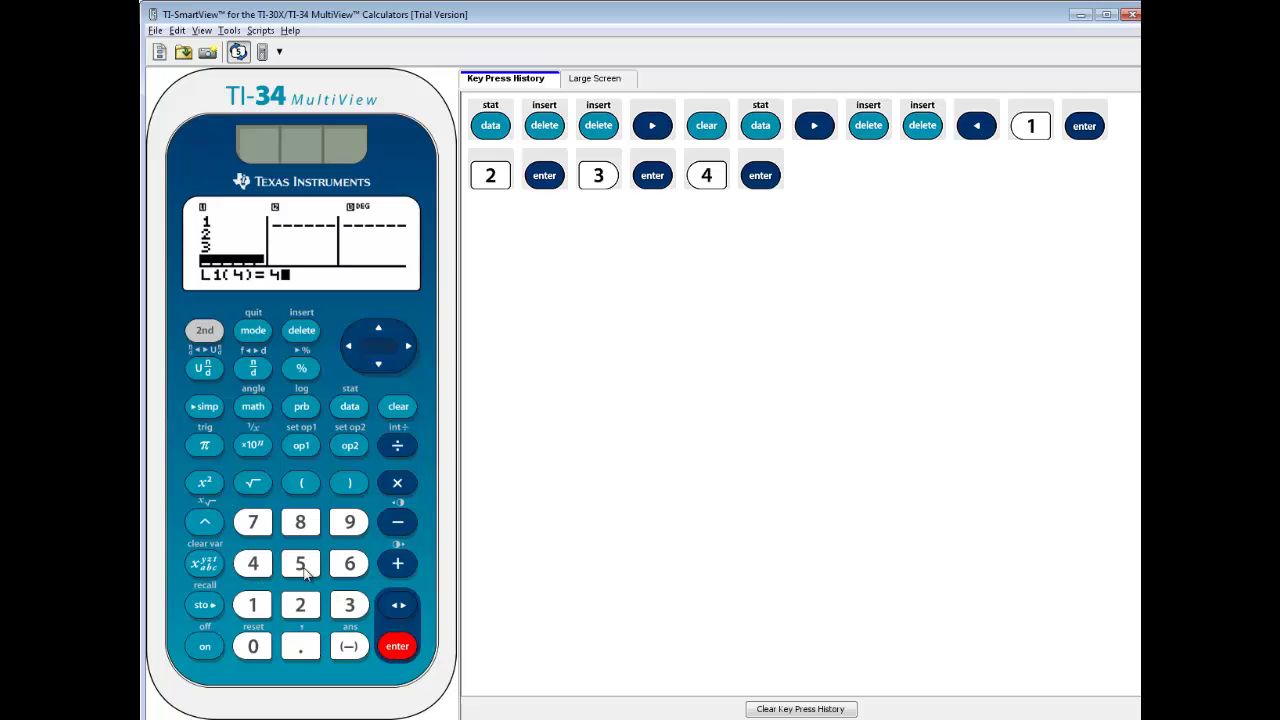
{"action": "left_click", "coordinate": [300, 563]}
{"action": "left_click", "coordinate": [397, 646]}
{"action": "left_click", "coordinate": [349, 563]}
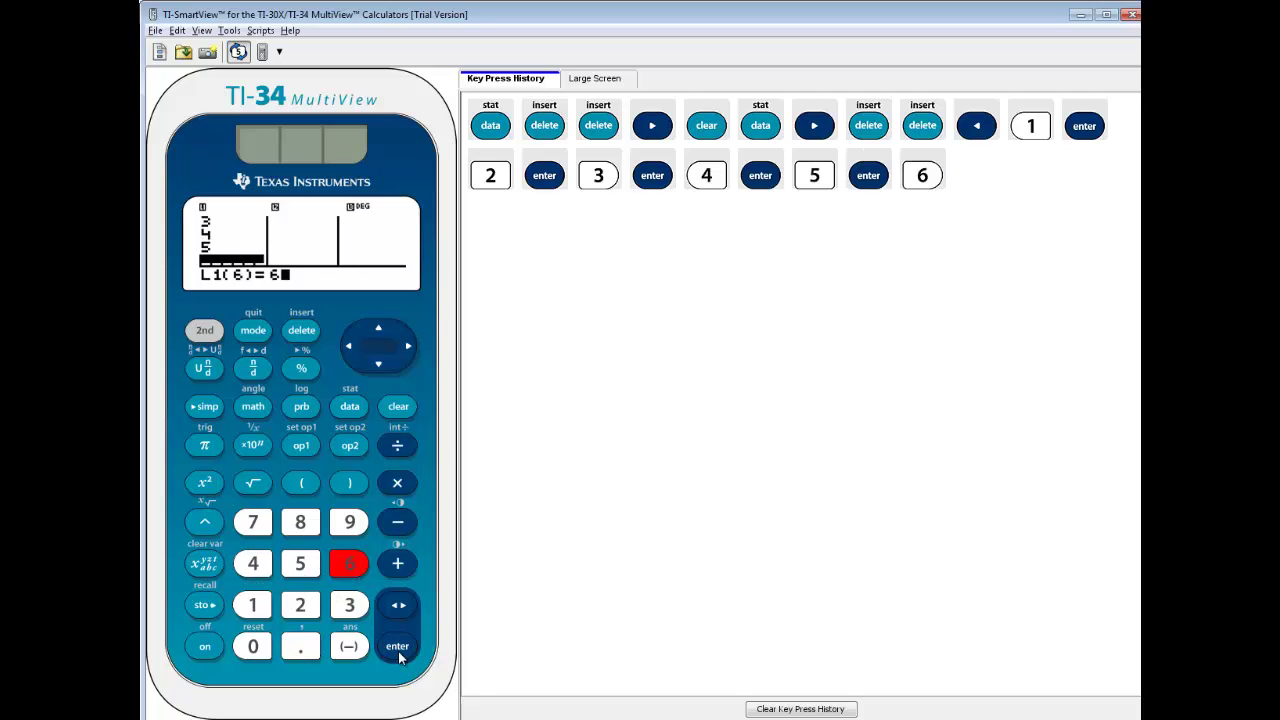
{"action": "left_click", "coordinate": [397, 646]}
{"action": "key", "text": "7"}
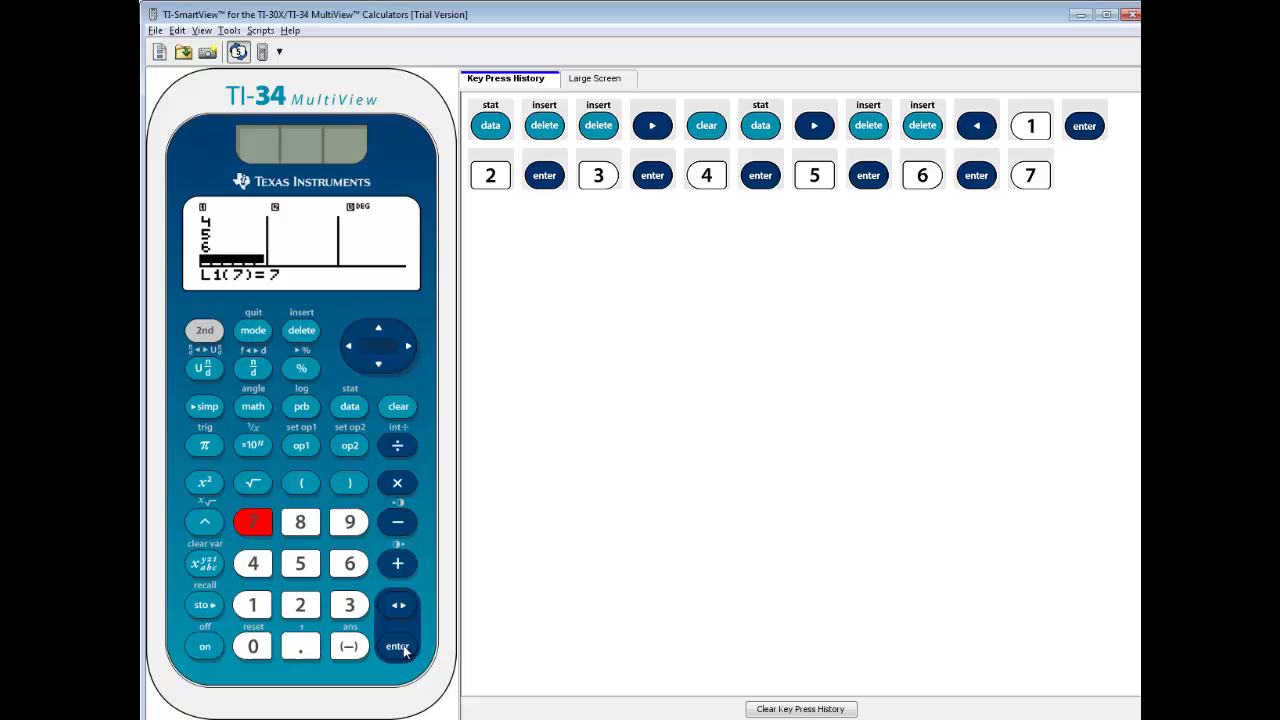
{"action": "left_click", "coordinate": [402, 649]}
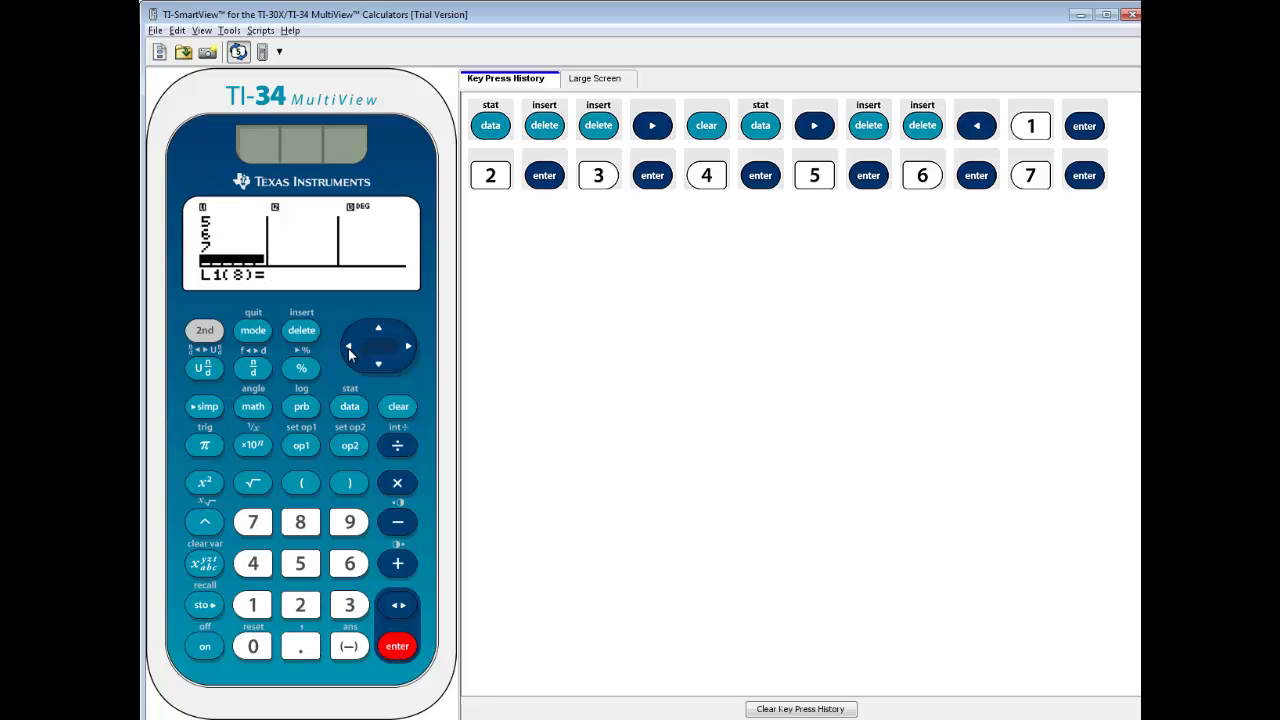
Enter the y-values 12, 31, 45 and 46 into L2, checking the slide's table.
{"action": "left_click", "coordinate": [407, 345]}
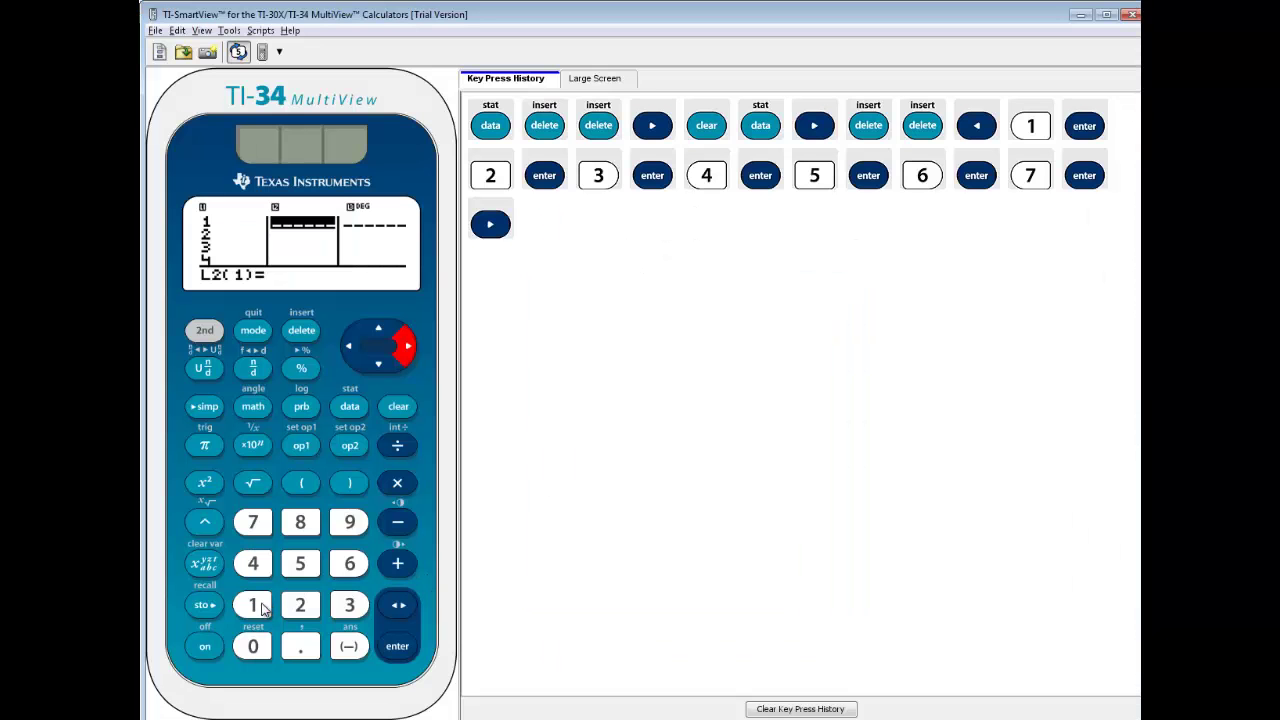
{"action": "left_click", "coordinate": [257, 605]}
{"action": "left_click", "coordinate": [299, 605]}
{"action": "left_click", "coordinate": [398, 646]}
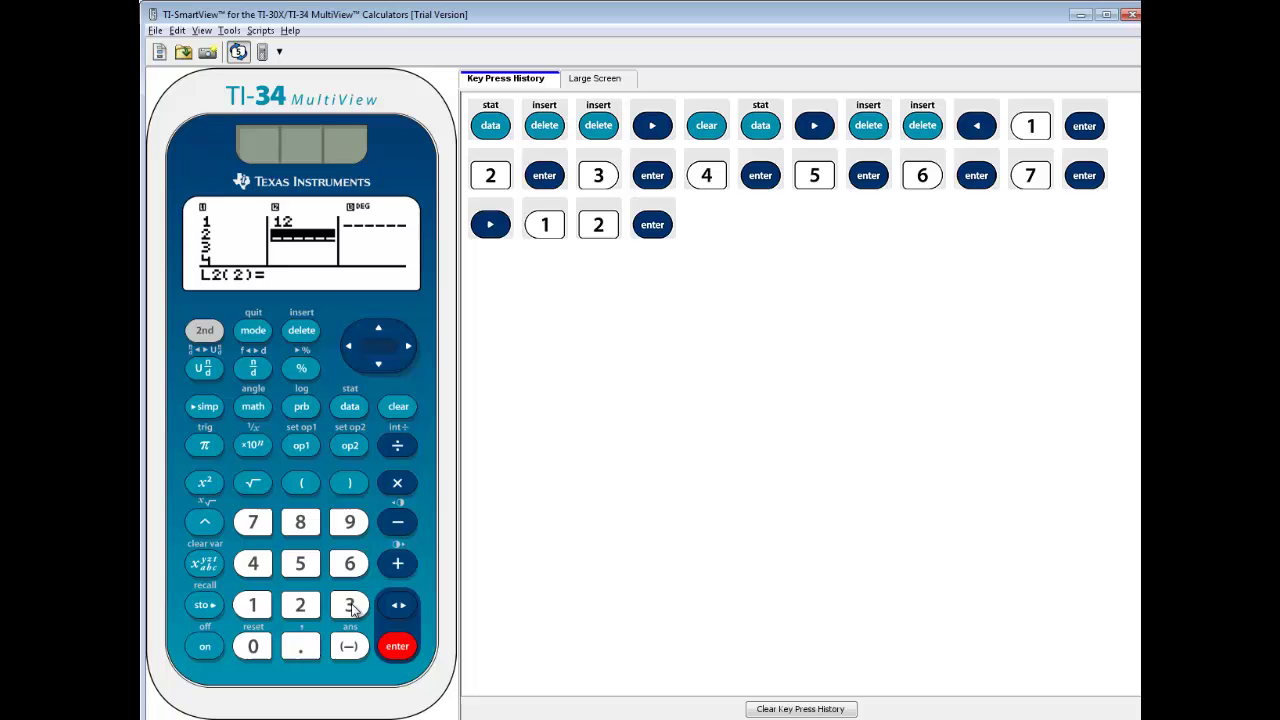
{"action": "left_click", "coordinate": [350, 606]}
{"action": "left_click", "coordinate": [253, 605]}
{"action": "left_click", "coordinate": [398, 646]}
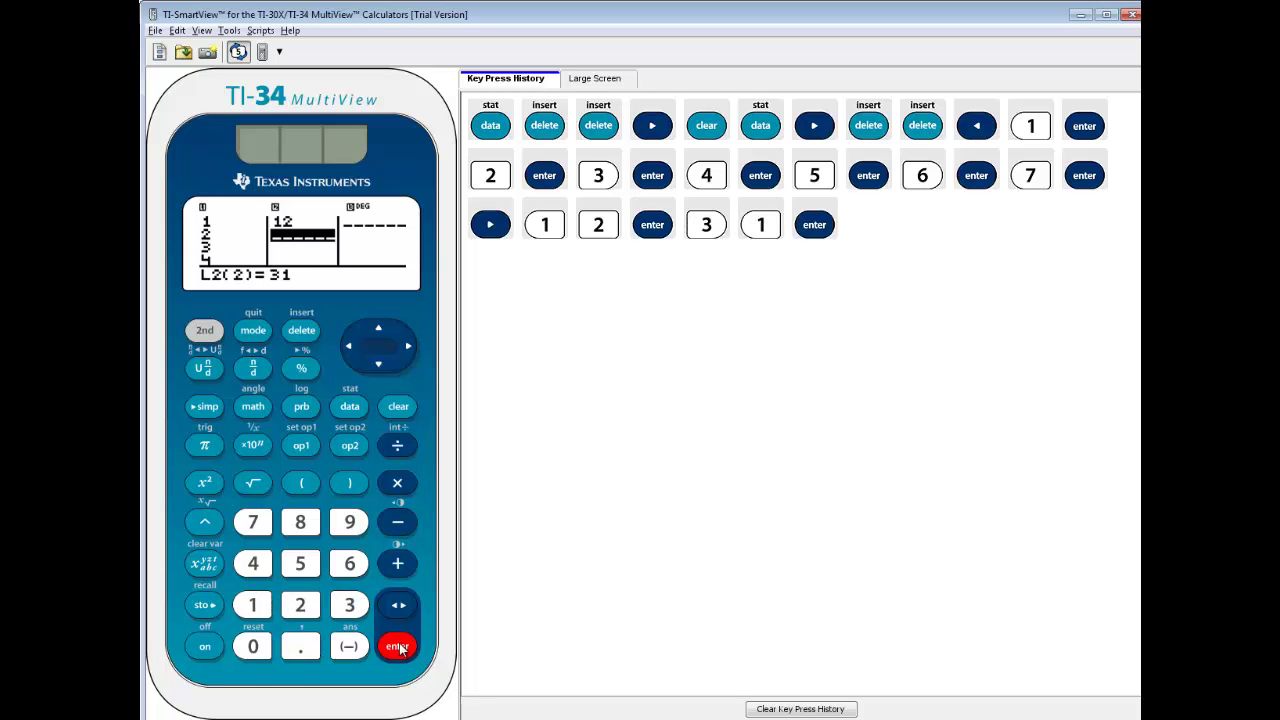
{"action": "key", "text": "alt+Tab"}
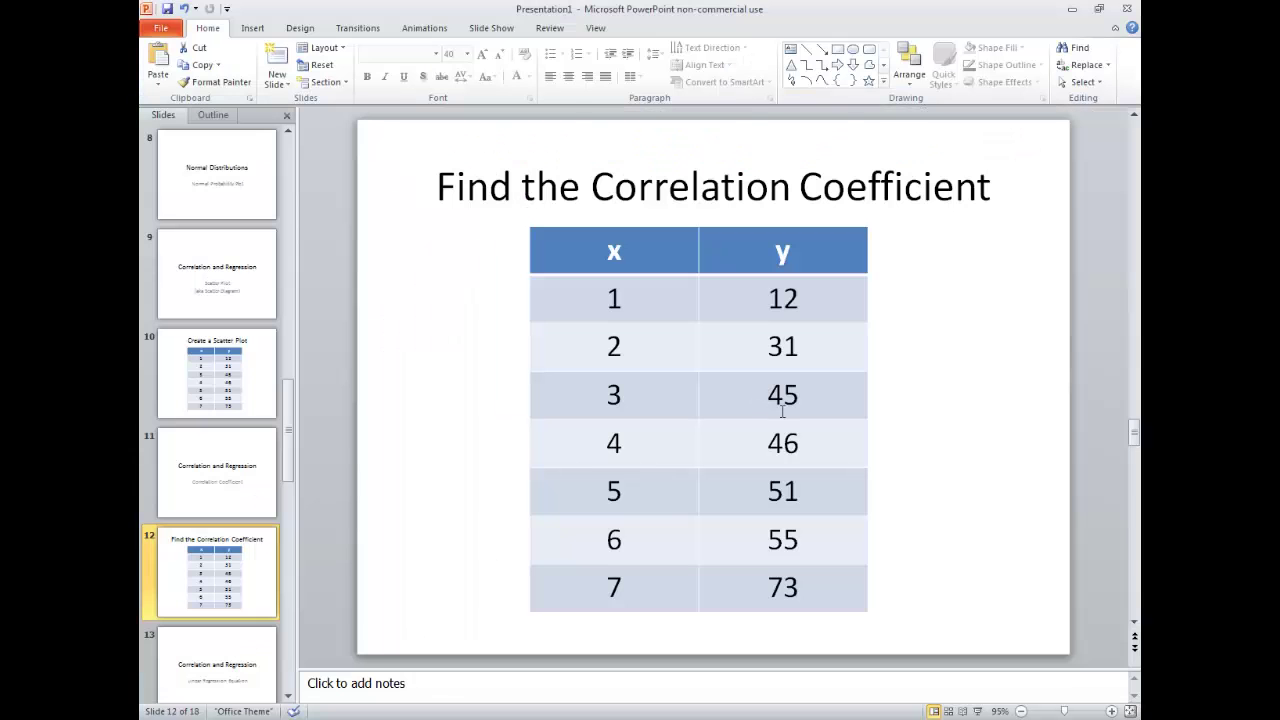
{"action": "key", "text": "alt+Tab"}
{"action": "left_click", "coordinate": [255, 563]}
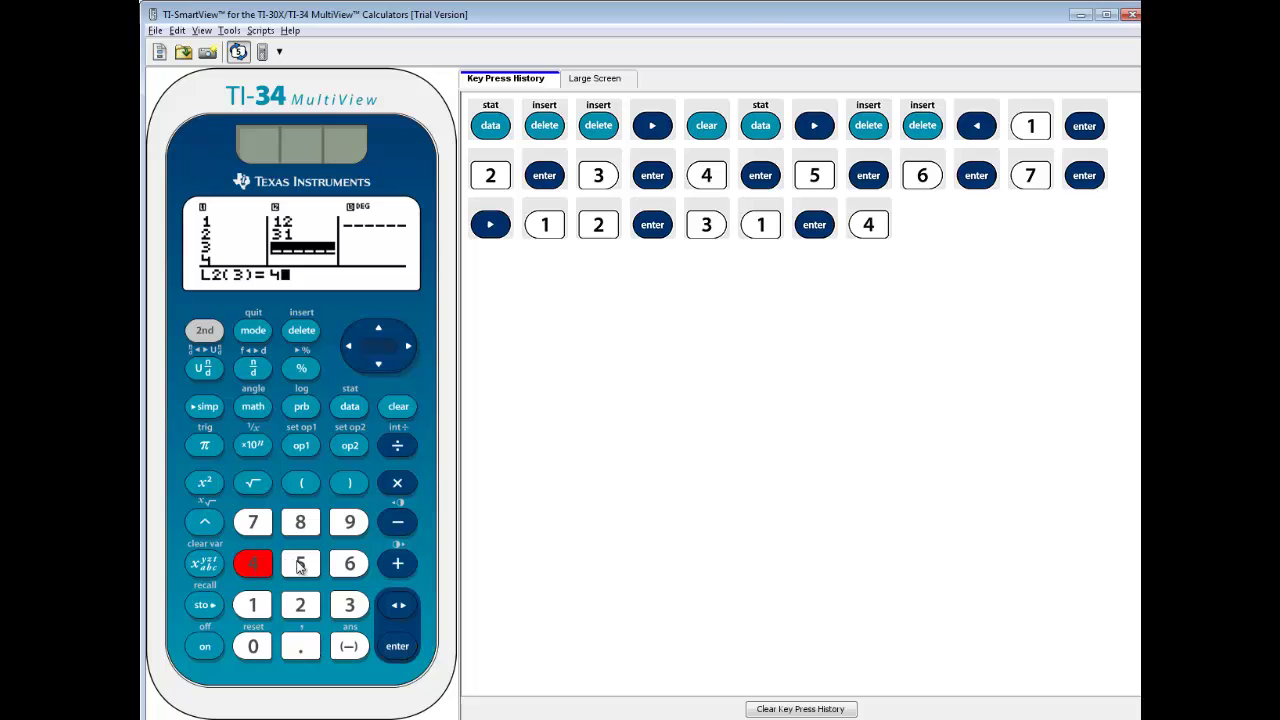
{"action": "left_click", "coordinate": [300, 566]}
{"action": "left_click", "coordinate": [398, 640]}
{"action": "left_click", "coordinate": [255, 565]}
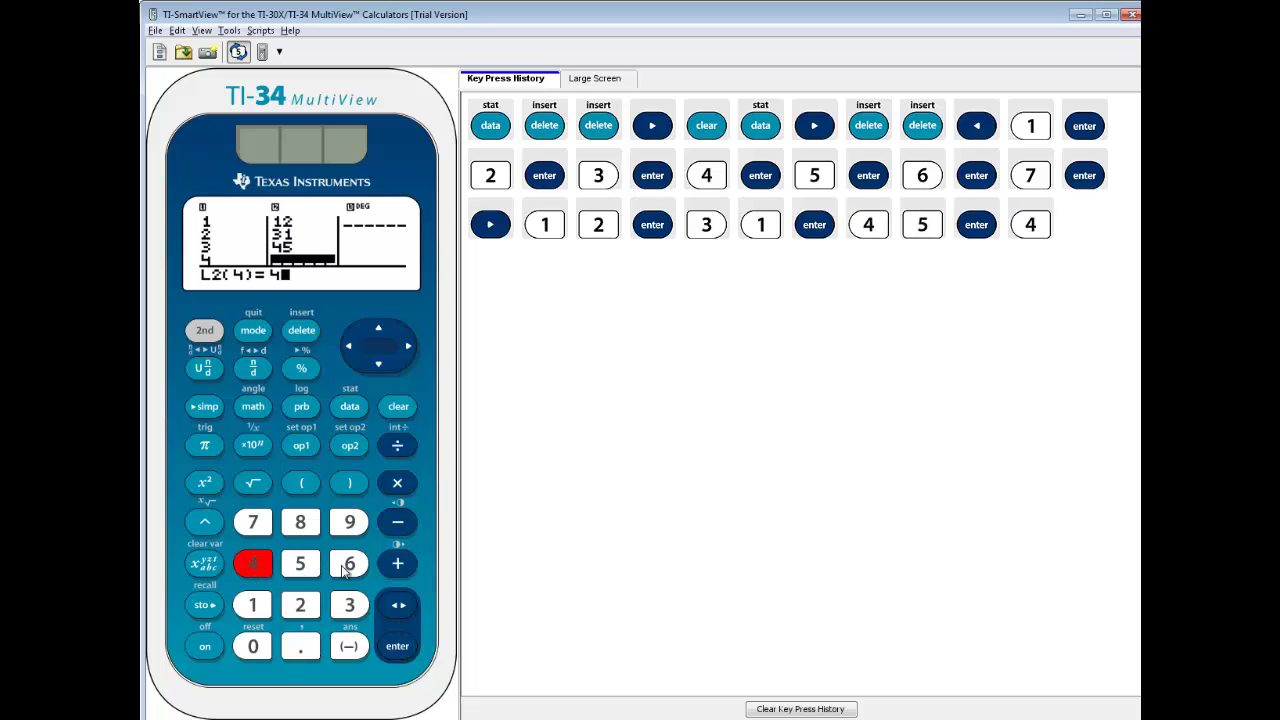
{"action": "left_click", "coordinate": [346, 566]}
{"action": "left_click", "coordinate": [398, 648]}
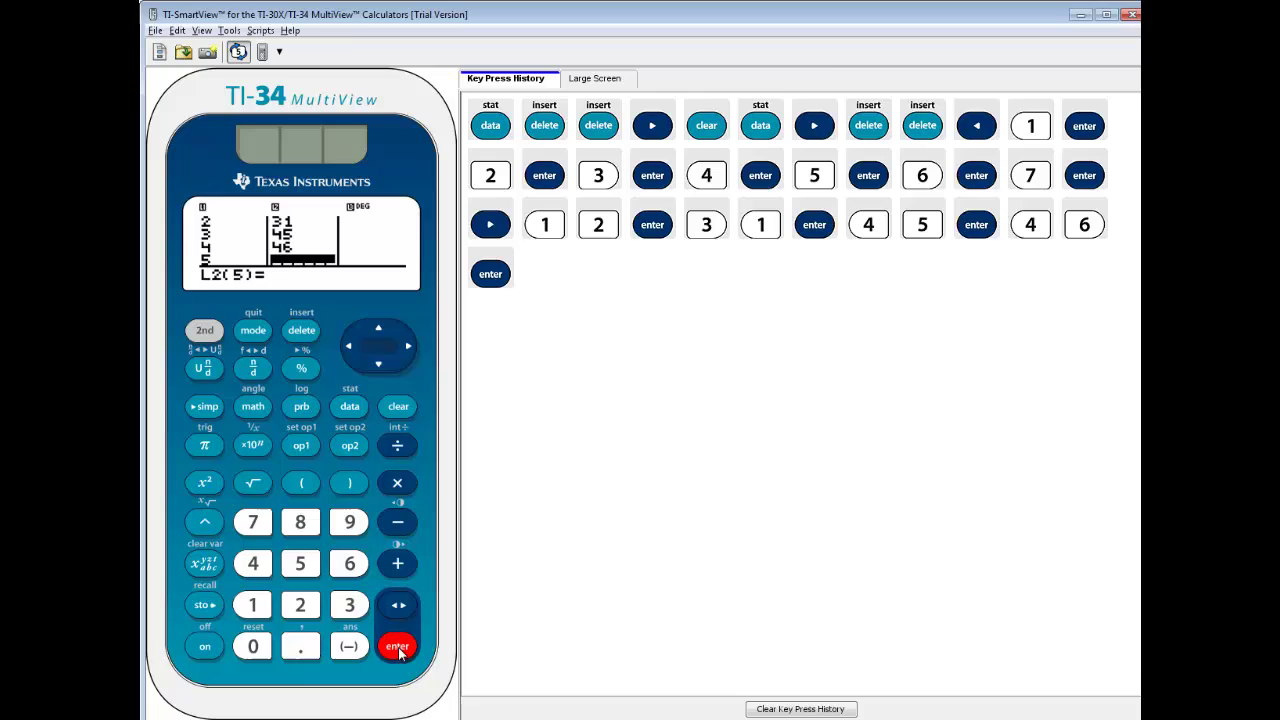
Enter the remaining y-values 51, 55 and 73 into L2.
{"action": "key", "text": "alt+Tab"}
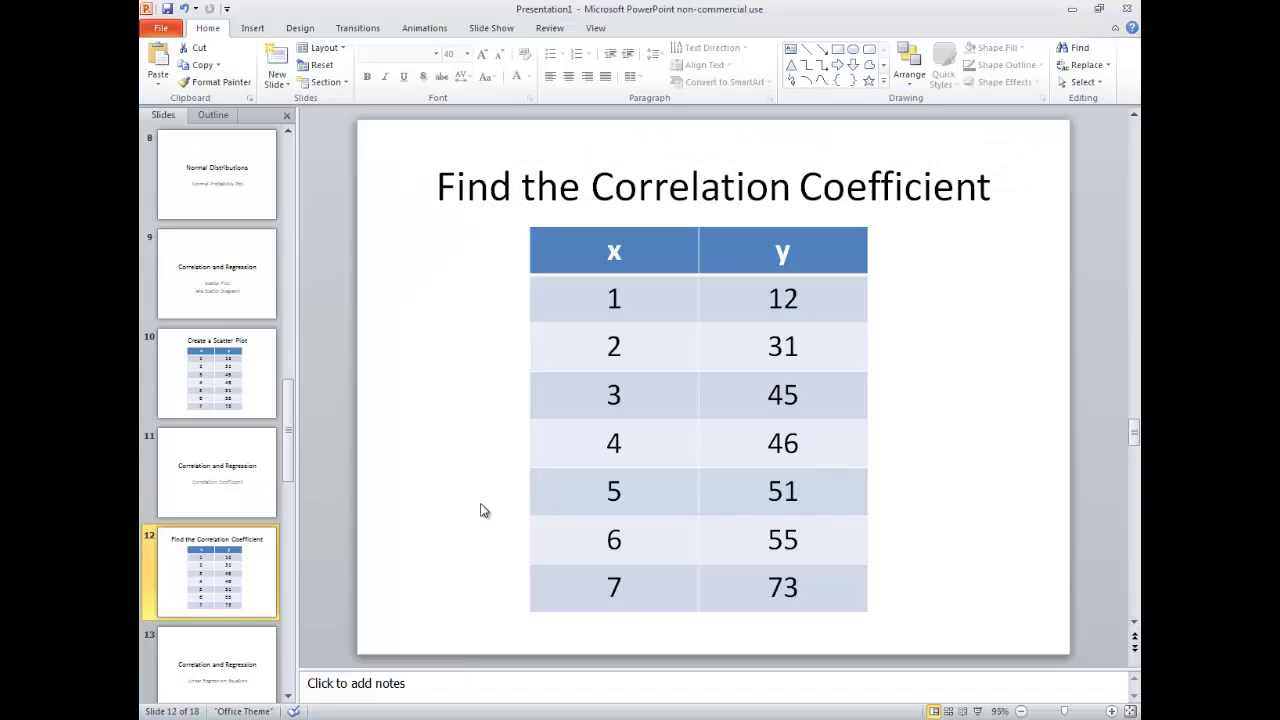
{"action": "key", "text": "alt+Tab"}
{"action": "left_click", "coordinate": [300, 566]}
{"action": "left_click", "coordinate": [253, 604]}
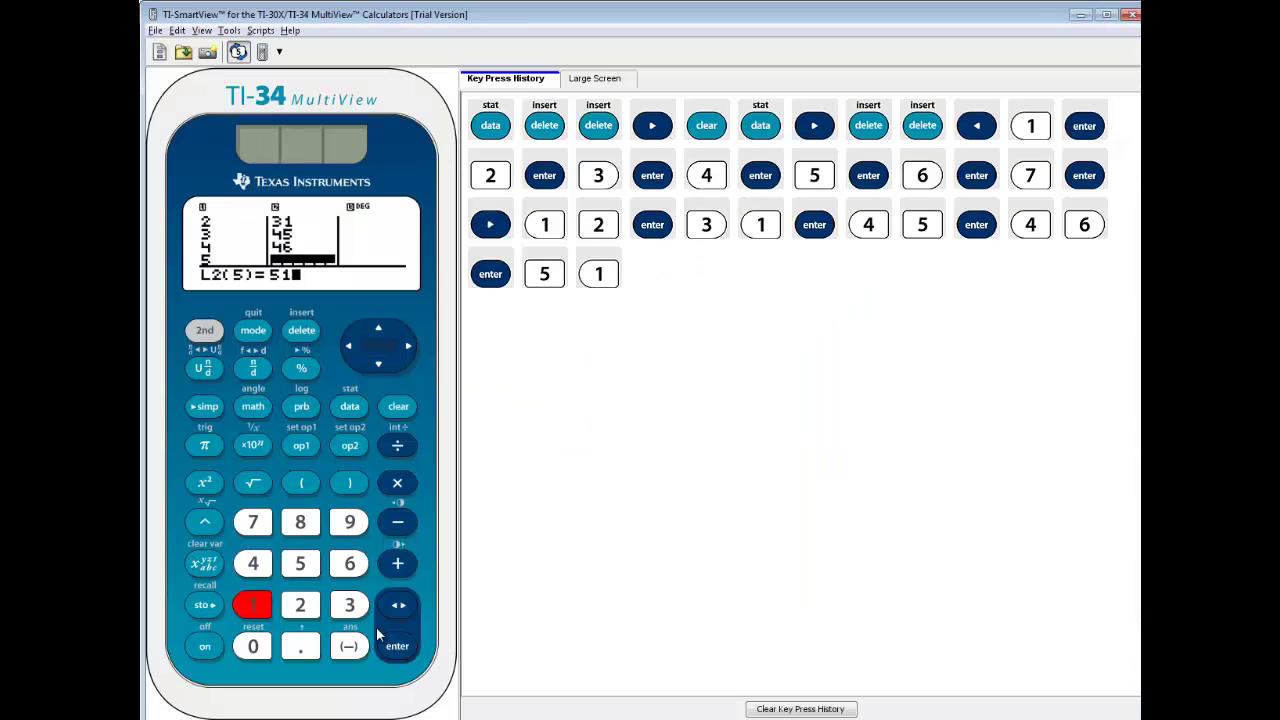
{"action": "left_click", "coordinate": [397, 646]}
{"action": "left_click", "coordinate": [302, 567]}
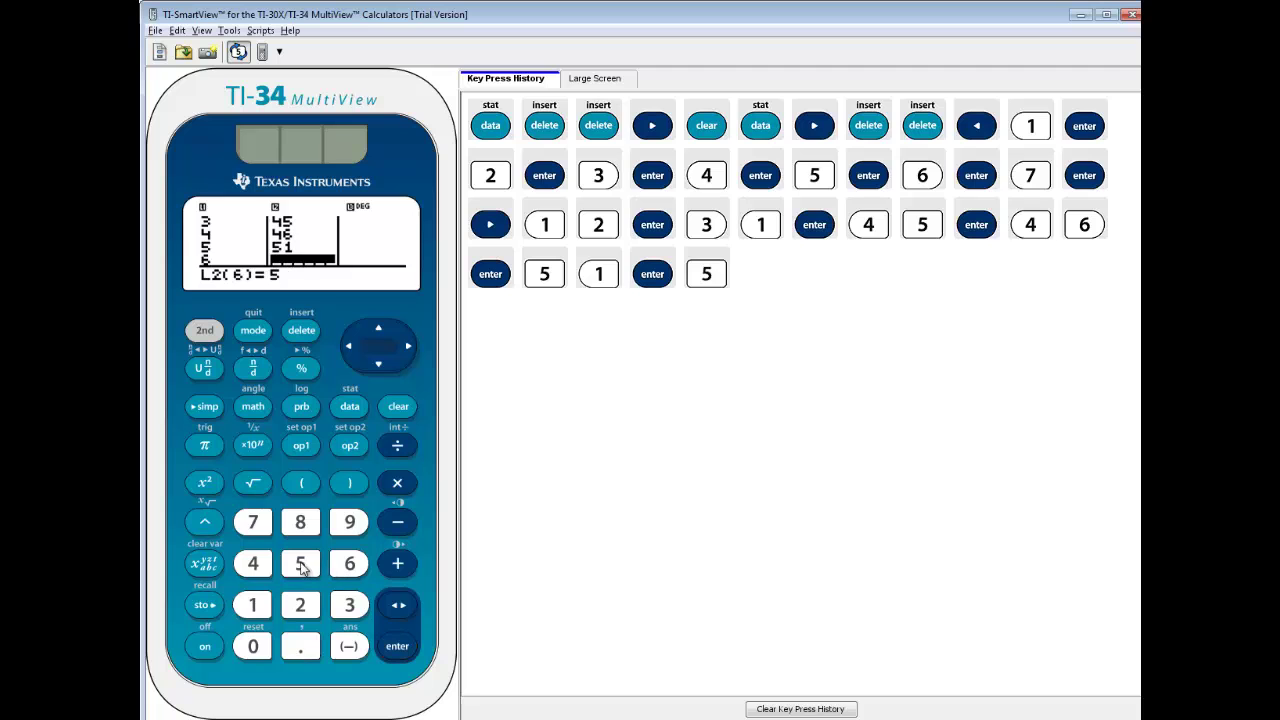
{"action": "left_click", "coordinate": [302, 567]}
{"action": "left_click", "coordinate": [397, 646]}
{"action": "key", "text": "alt+Tab"}
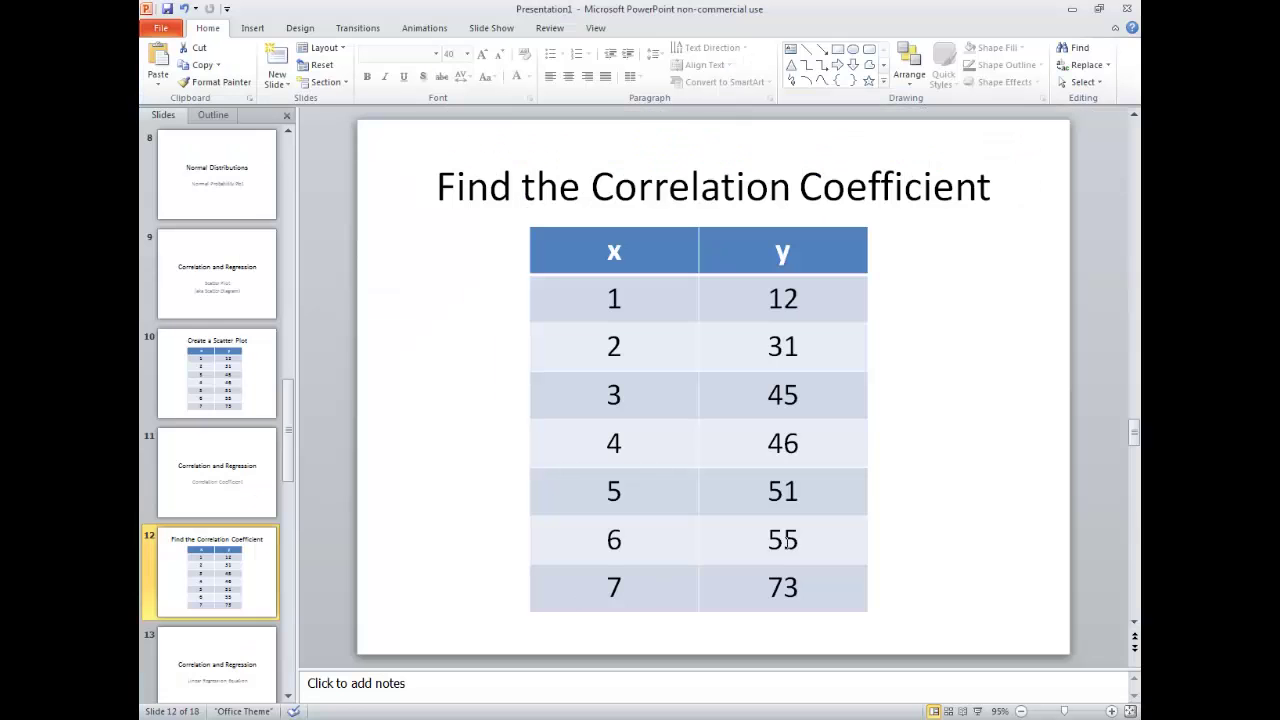
{"action": "key", "text": "alt+Tab"}
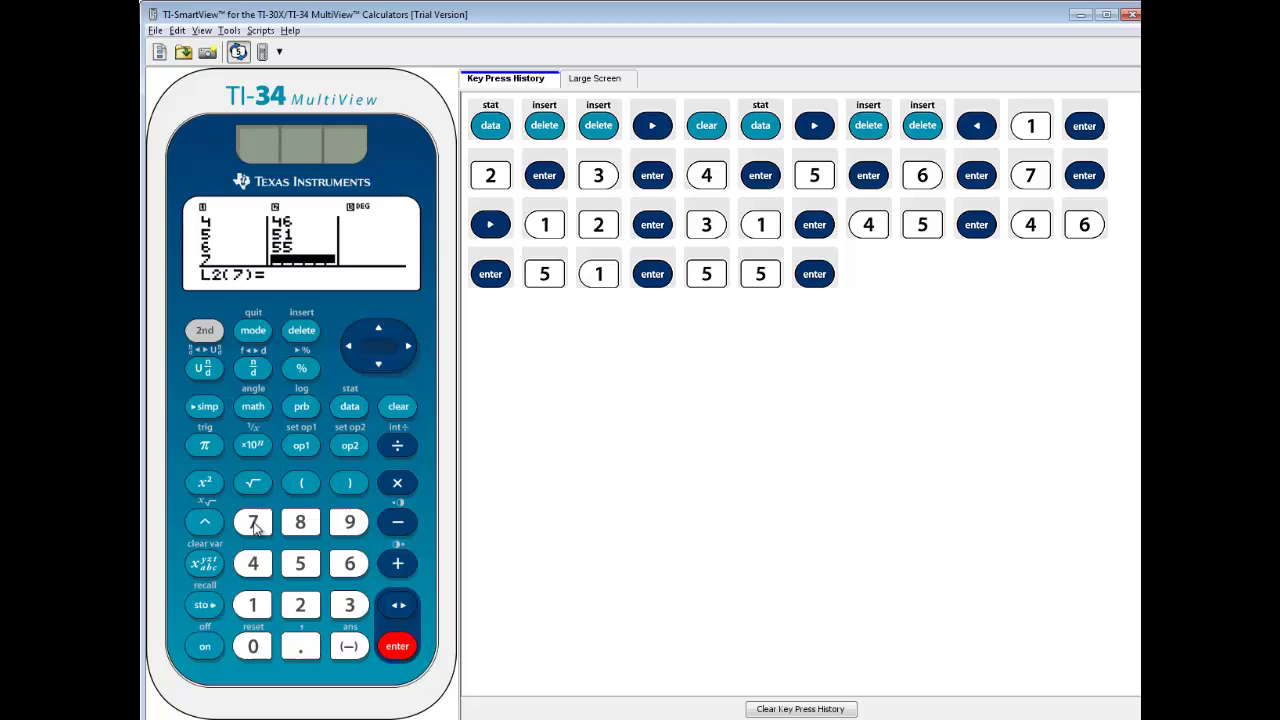
{"action": "left_click", "coordinate": [253, 521]}
{"action": "left_click", "coordinate": [355, 607]}
{"action": "left_click", "coordinate": [397, 646]}
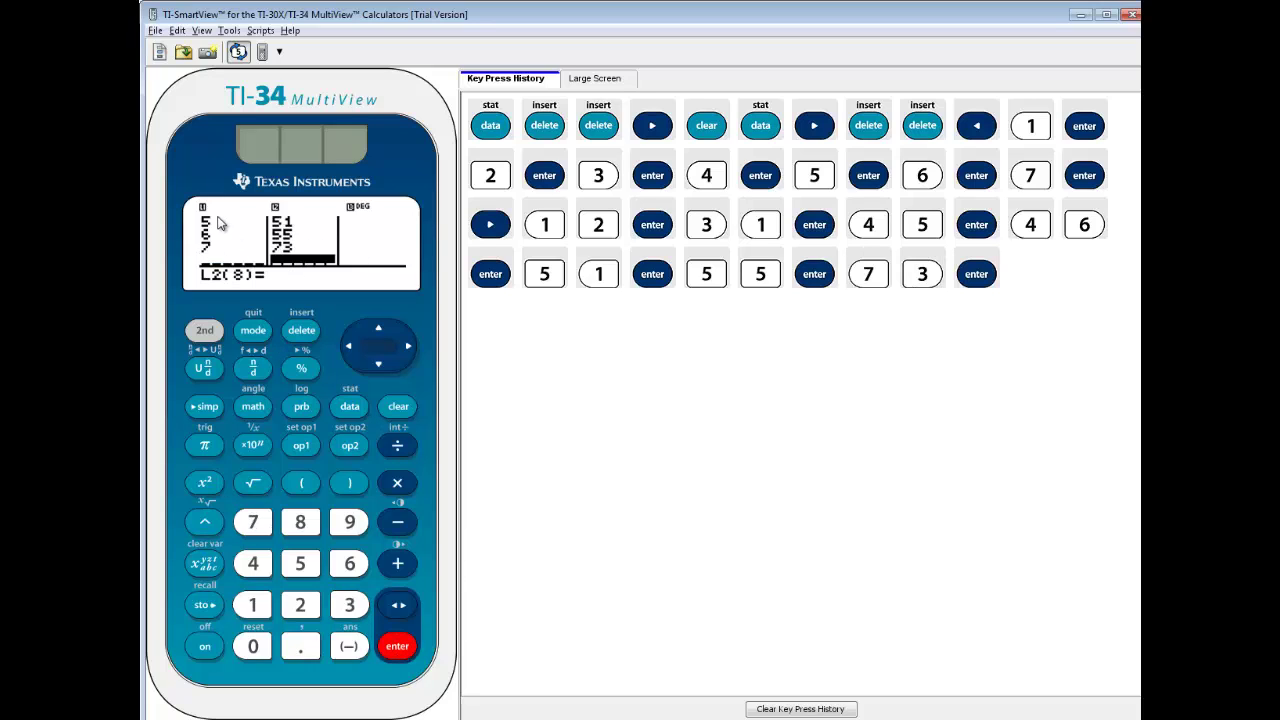
Quit the data editor and highlight 2:2-Var Stats in the STATS menu.
{"action": "left_click", "coordinate": [215, 332]}
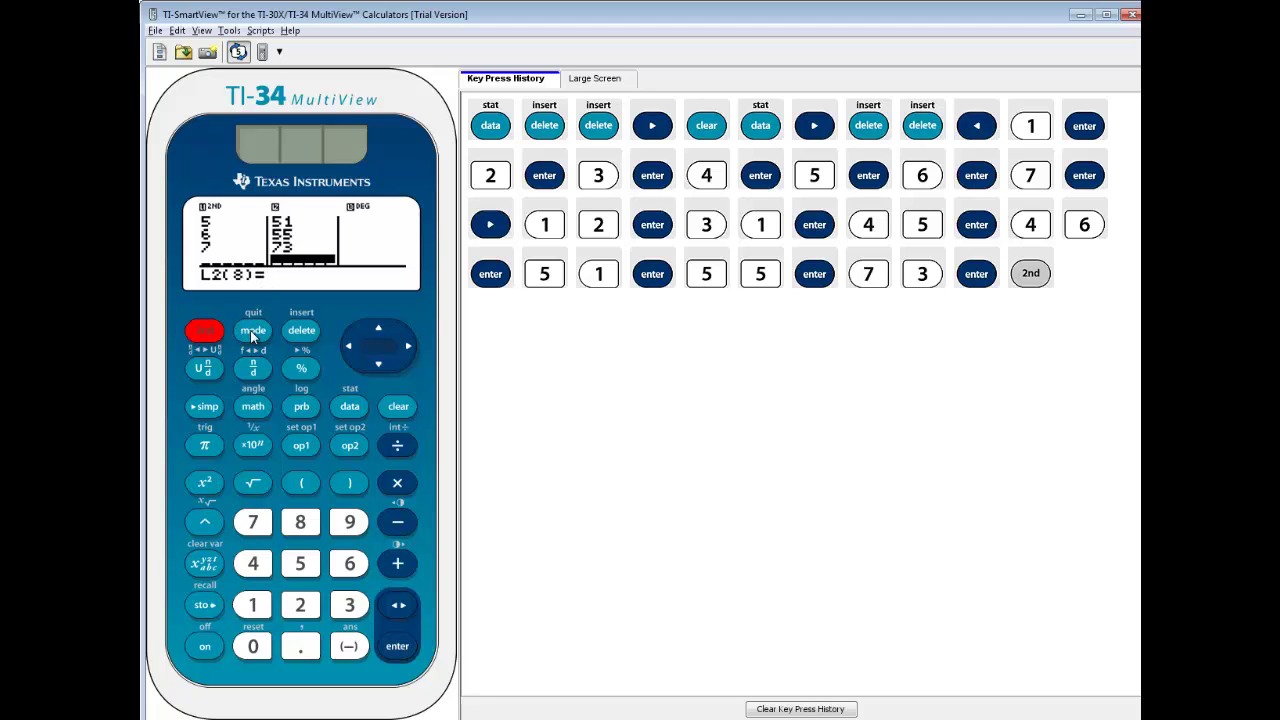
{"action": "left_click", "coordinate": [253, 332]}
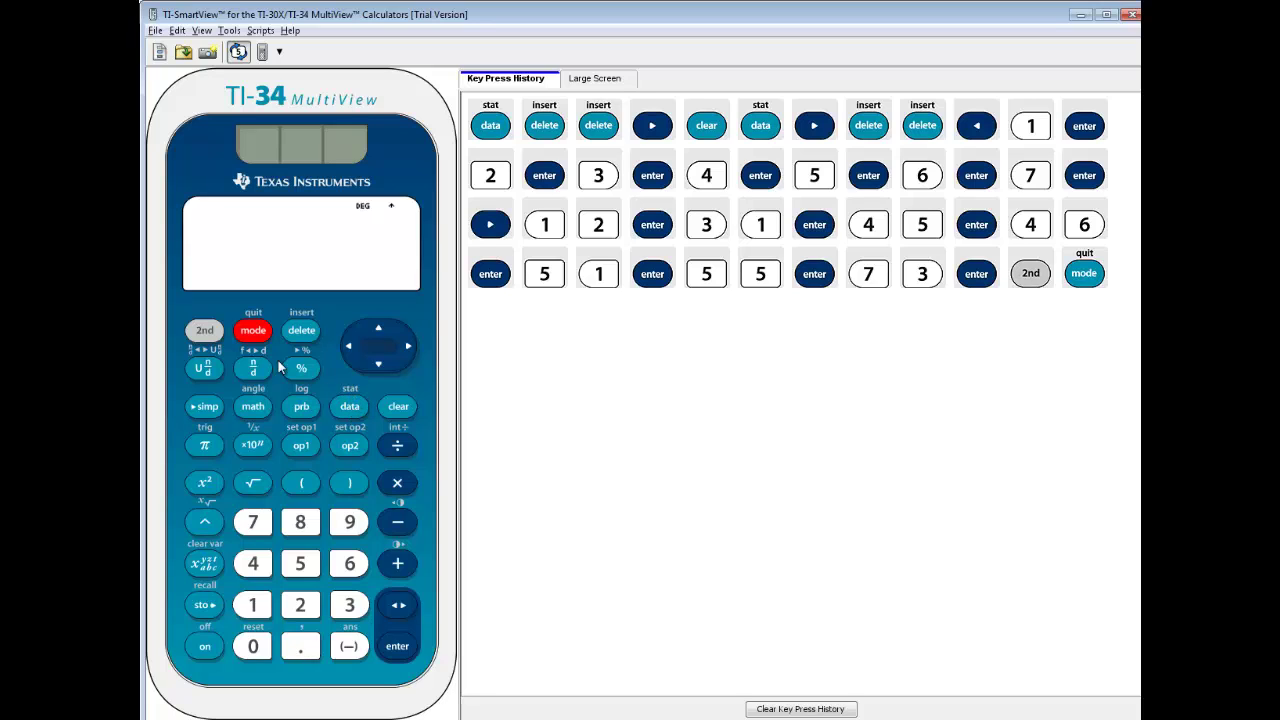
{"action": "key", "text": "shift"}
{"action": "left_click", "coordinate": [347, 406]}
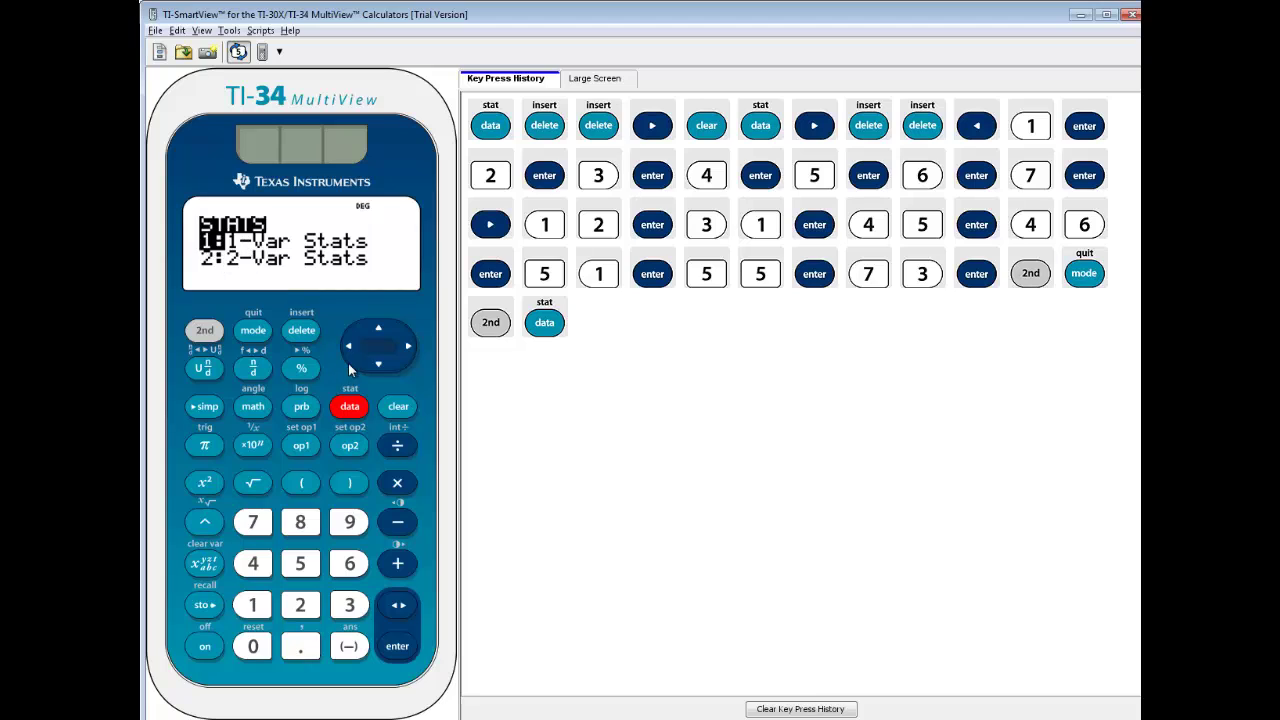
{"action": "left_click", "coordinate": [379, 366]}
{"action": "left_click", "coordinate": [379, 366]}
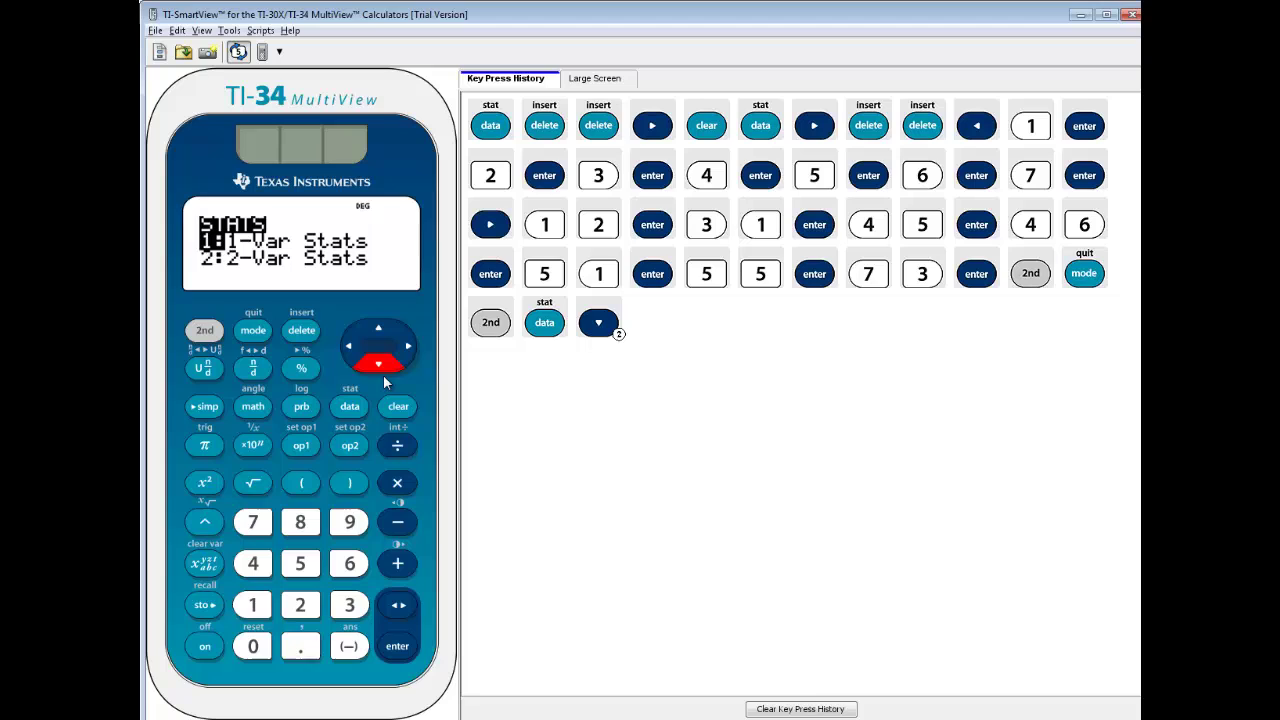
{"action": "left_click", "coordinate": [381, 369]}
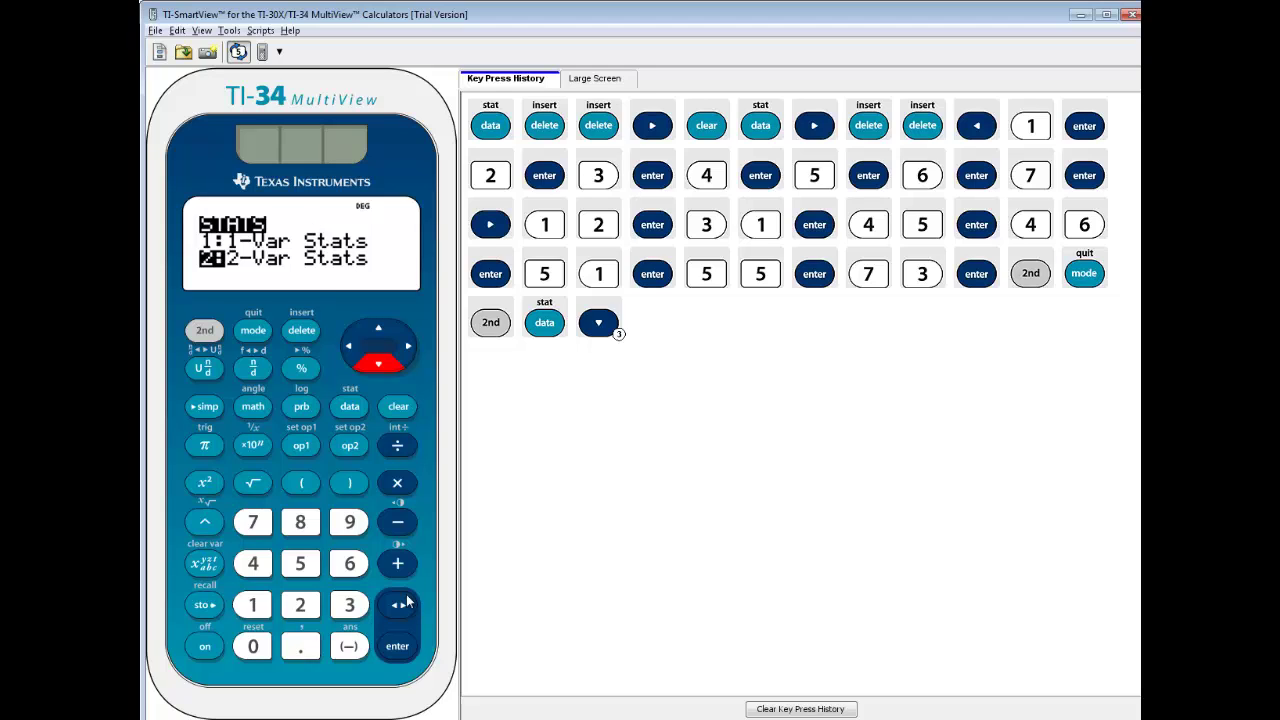
Choose 2-Var Stats with xDATA L1 and yDATA L2, correcting a mistaken L3 selection.
{"action": "left_click", "coordinate": [398, 650]}
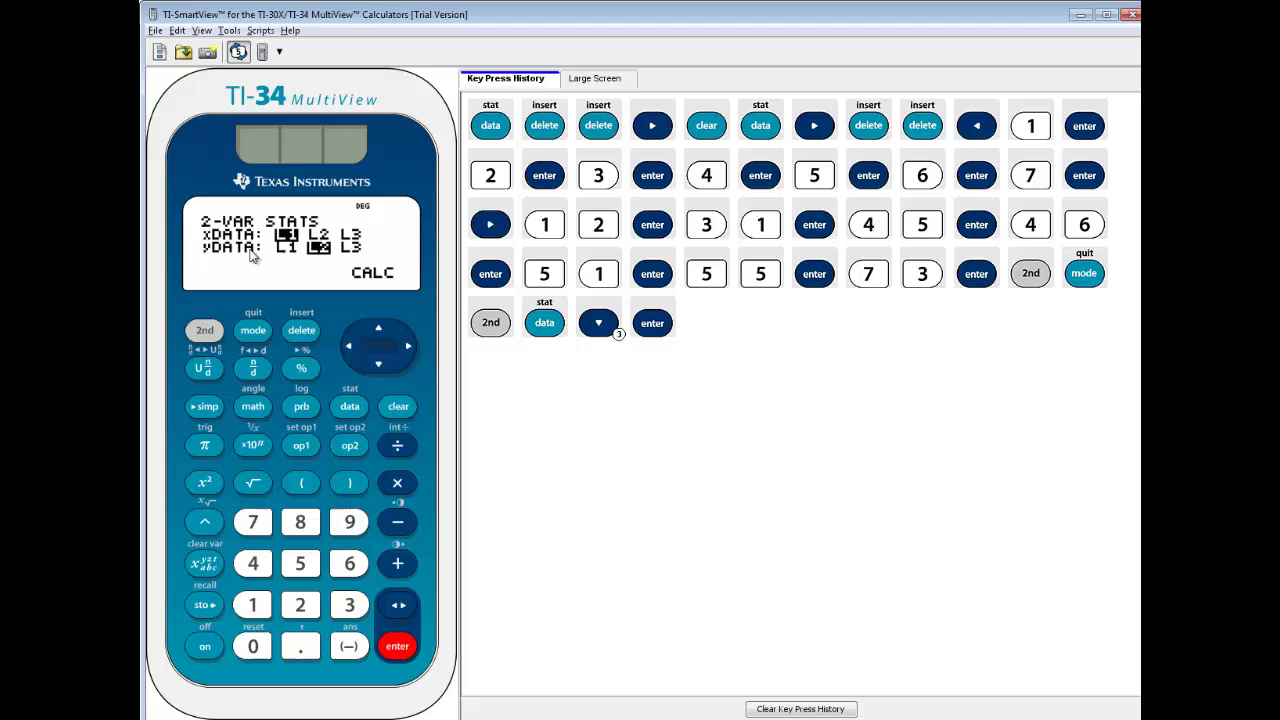
{"action": "left_click", "coordinate": [382, 363]}
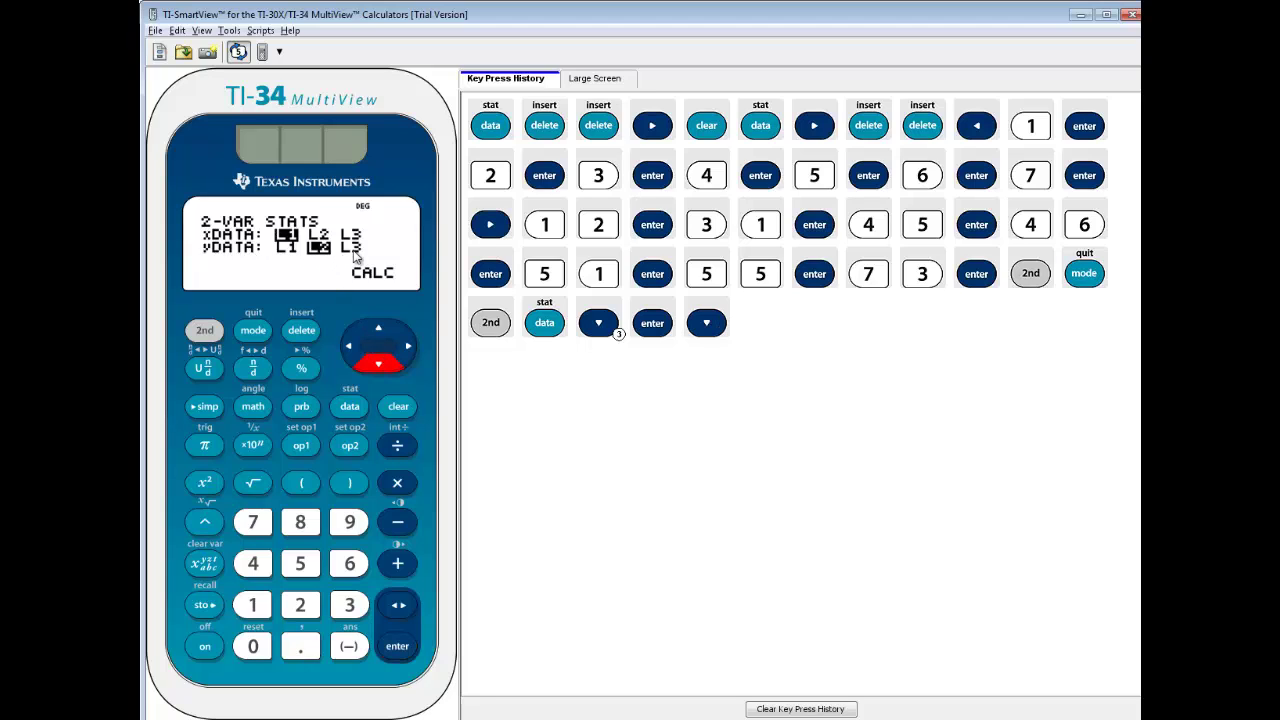
{"action": "left_click", "coordinate": [408, 345]}
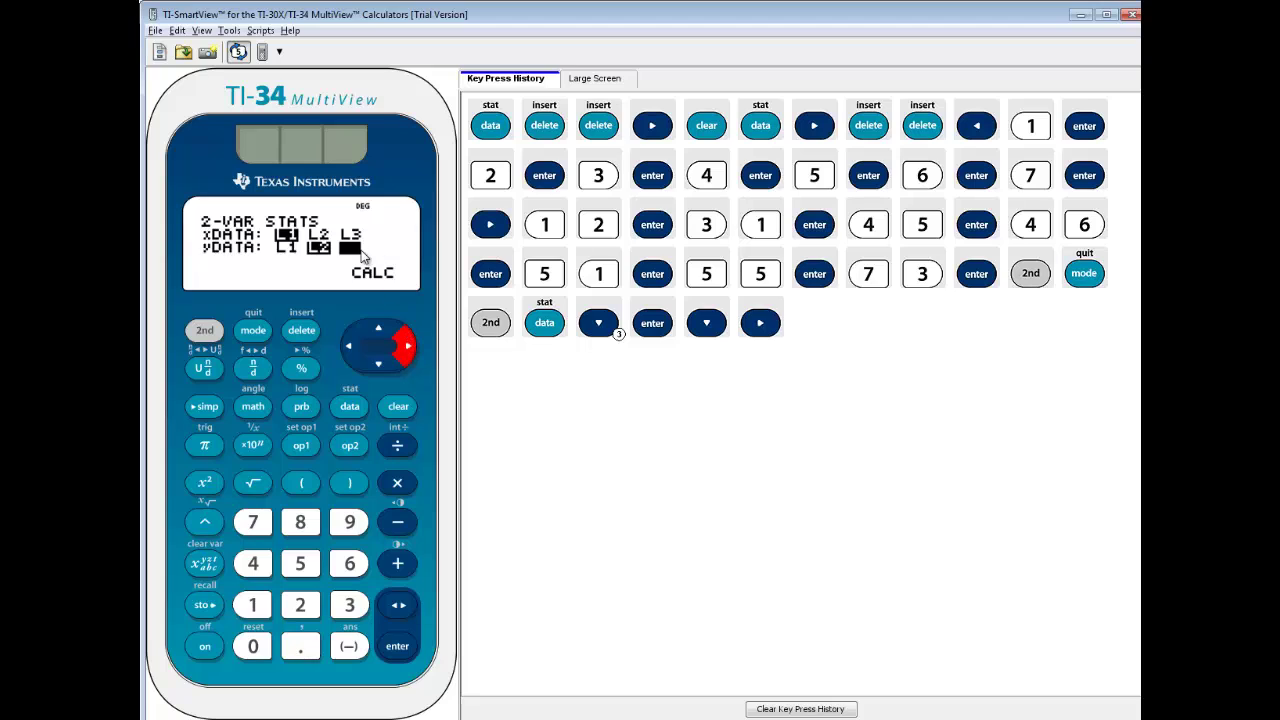
{"action": "left_click", "coordinate": [401, 648]}
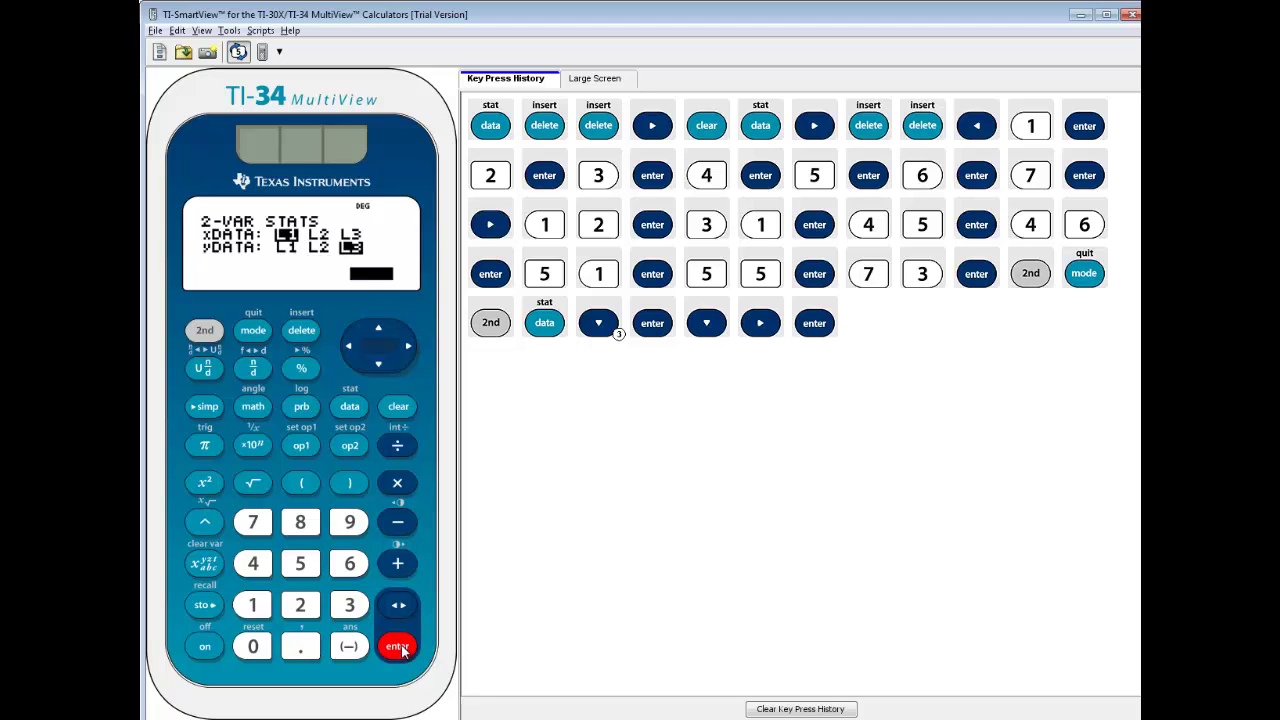
{"action": "left_click", "coordinate": [350, 349]}
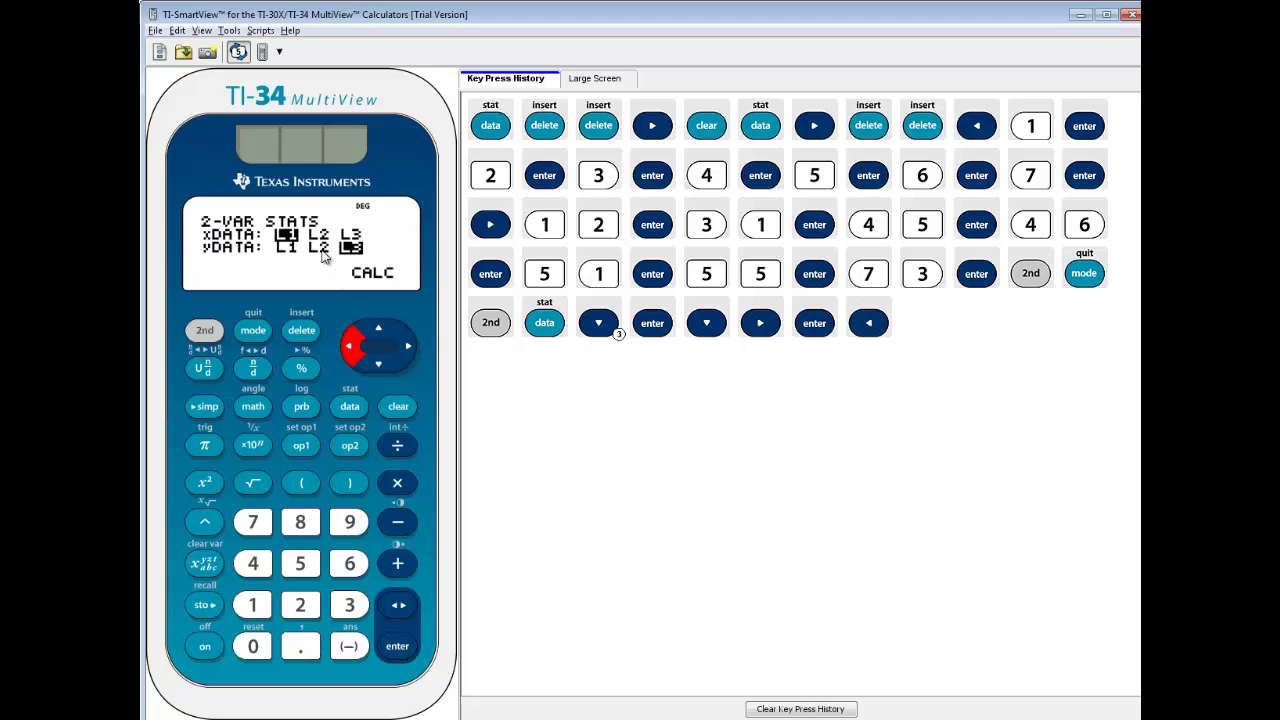
{"action": "left_click", "coordinate": [380, 332]}
{"action": "left_click", "coordinate": [347, 347]}
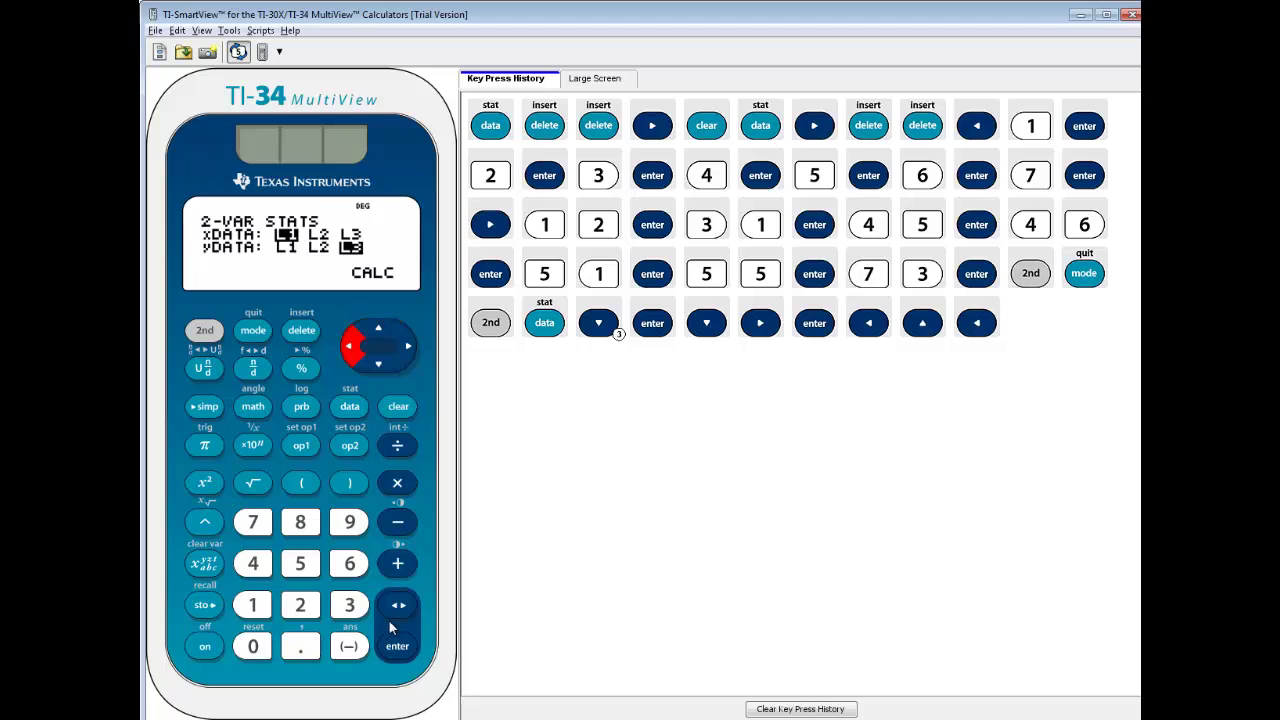
{"action": "left_click", "coordinate": [398, 648]}
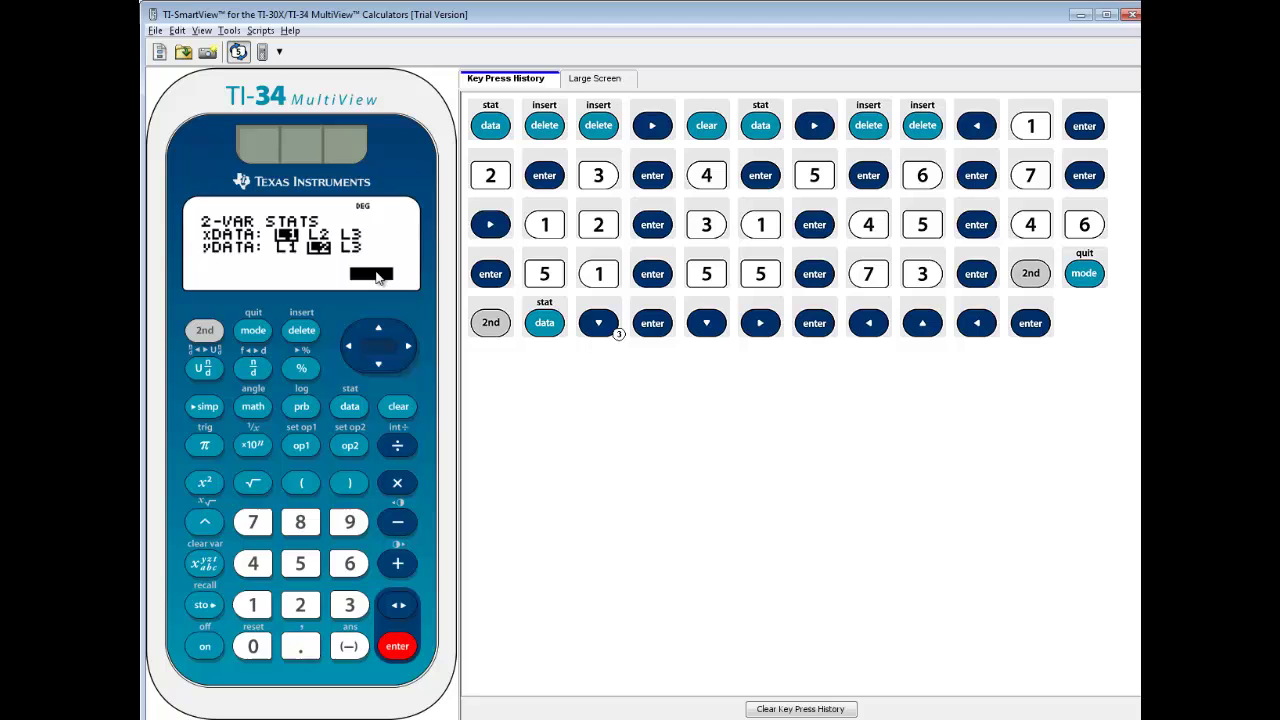
Calculate the statistics and scroll the results to r=0.9537242646.
{"action": "left_click", "coordinate": [404, 646]}
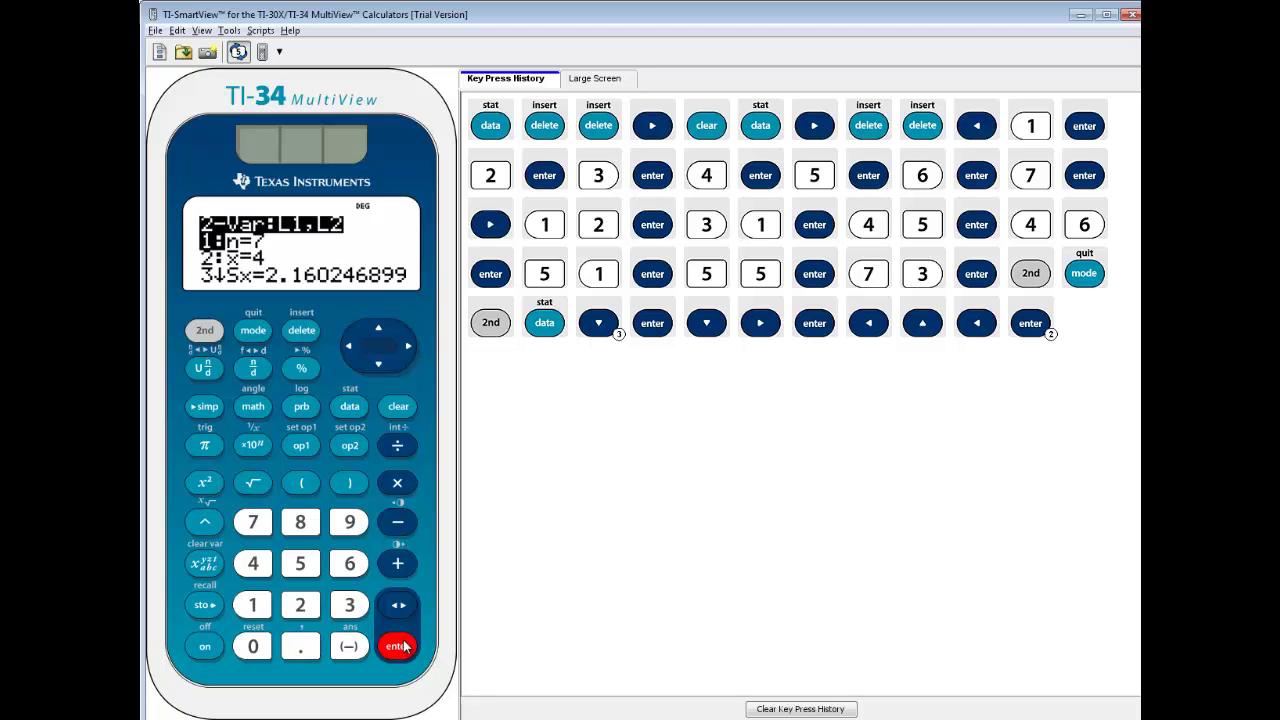
{"action": "left_click", "coordinate": [379, 365]}
{"action": "left_click", "coordinate": [379, 365]}
{"action": "left_click", "coordinate": [379, 365]}
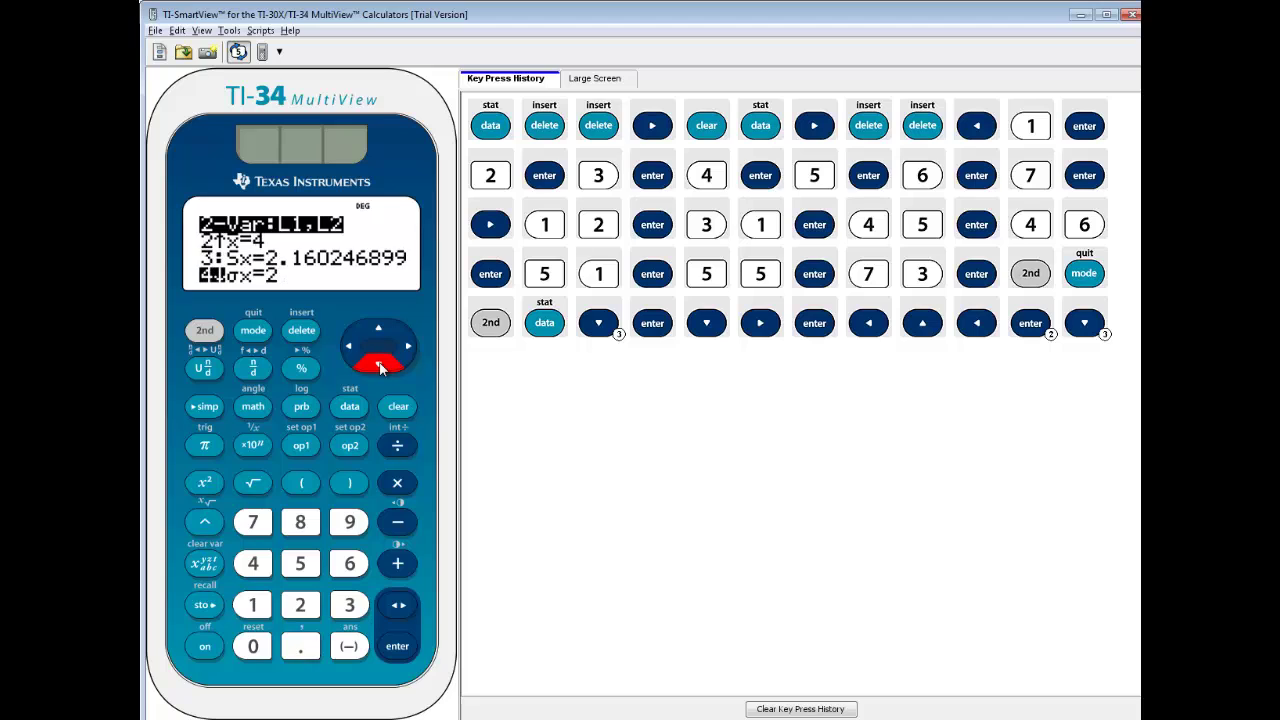
{"action": "left_click", "coordinate": [379, 365]}
{"action": "left_click", "coordinate": [379, 365]}
{"action": "left_click", "coordinate": [379, 365]}
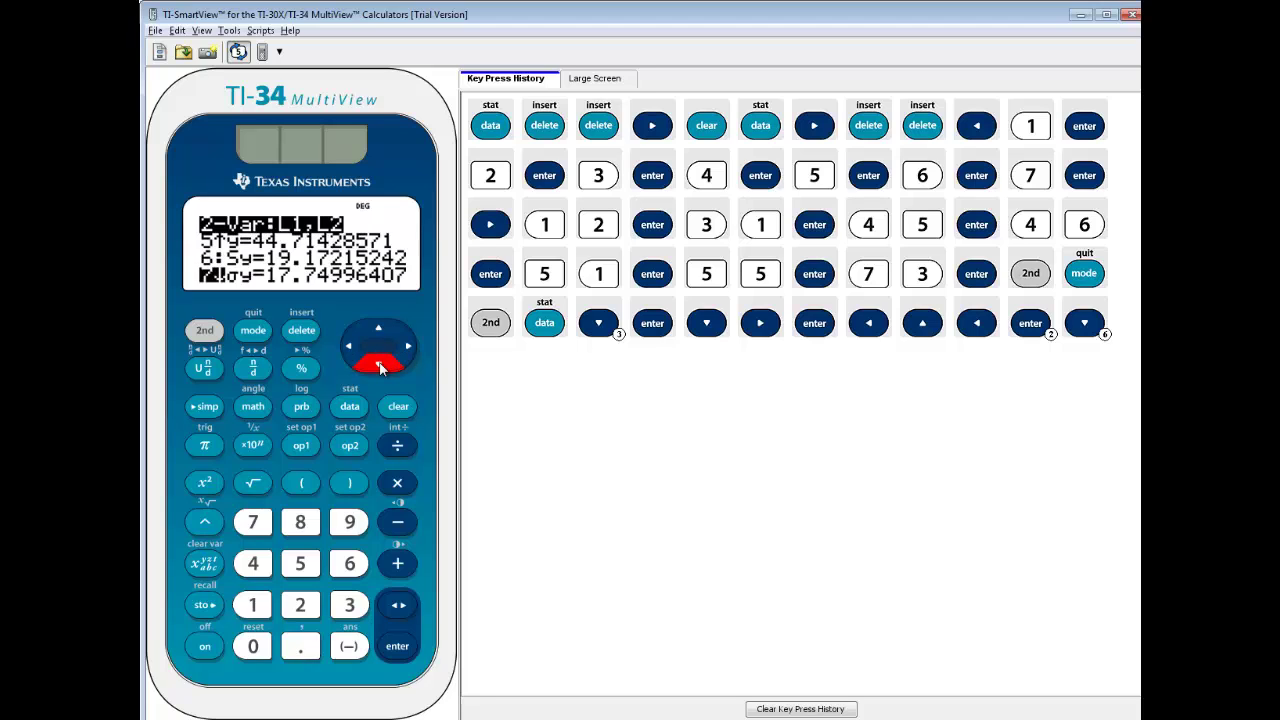
{"action": "left_click", "coordinate": [379, 365]}
{"action": "left_click", "coordinate": [379, 365]}
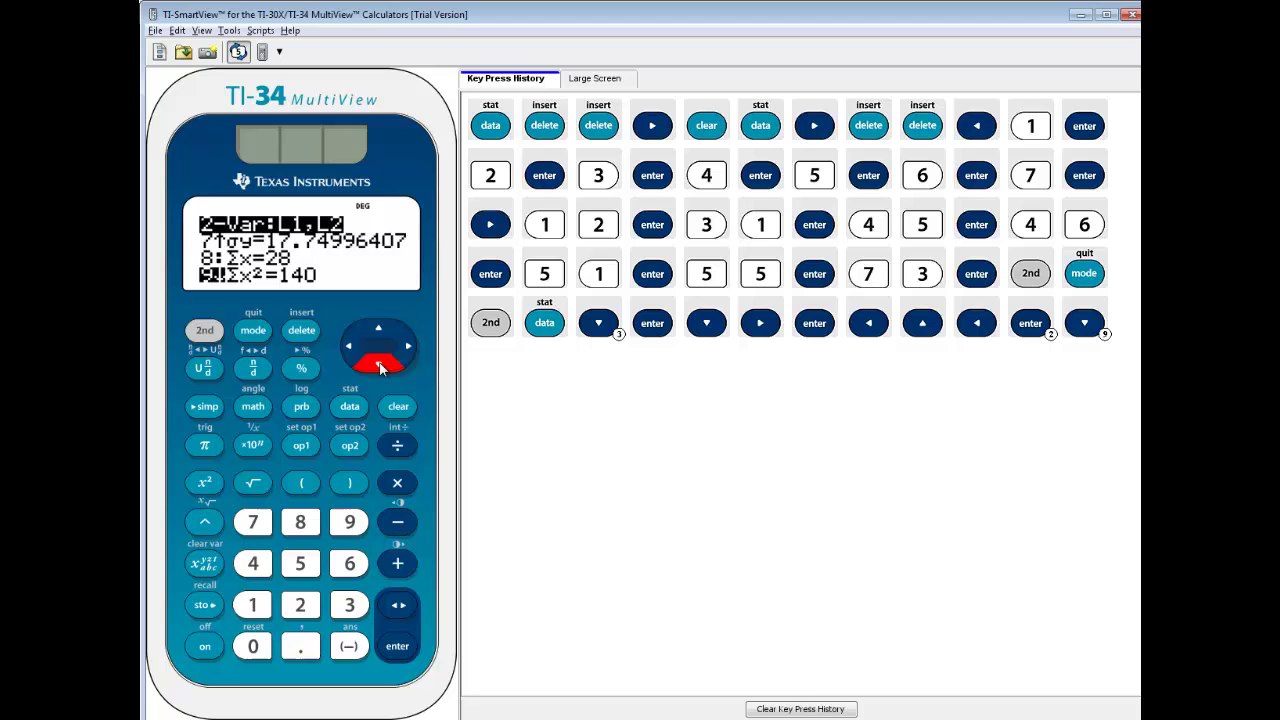
{"action": "left_click", "coordinate": [379, 365]}
{"action": "left_click", "coordinate": [379, 365]}
{"action": "left_click", "coordinate": [379, 365]}
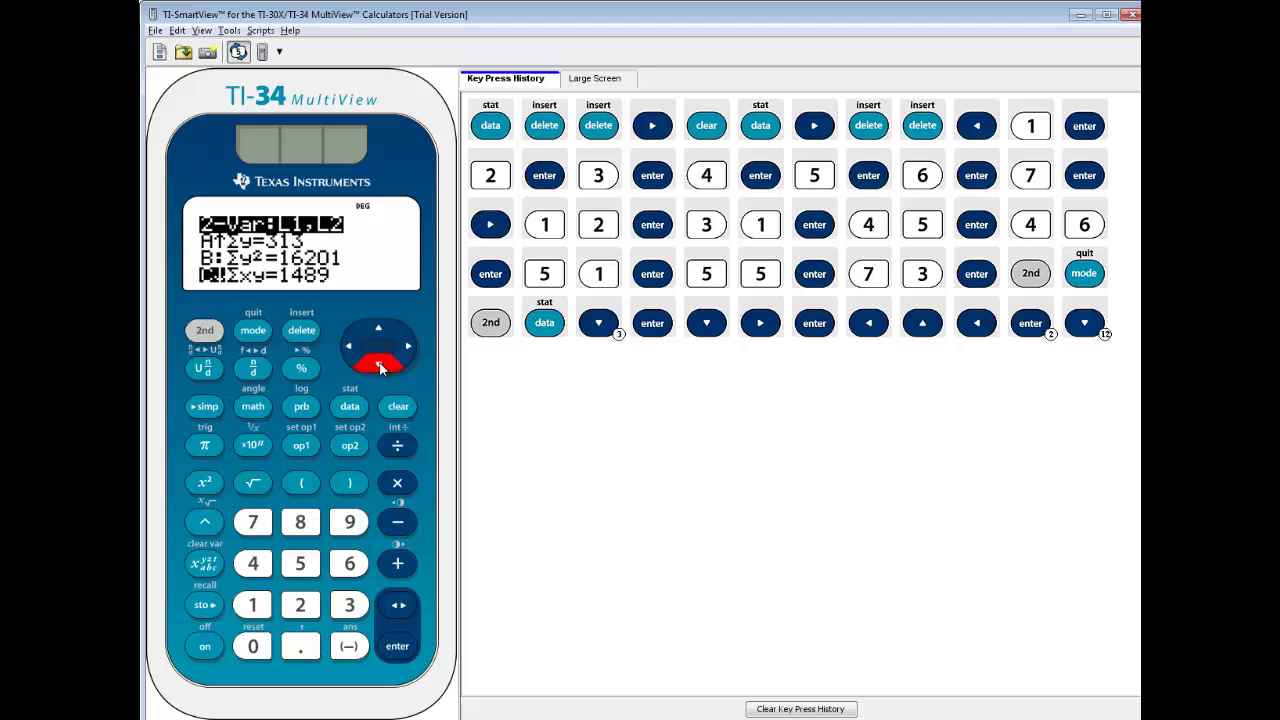
{"action": "left_click", "coordinate": [379, 365]}
{"action": "left_click", "coordinate": [379, 365]}
{"action": "left_click", "coordinate": [379, 365]}
{"action": "left_click", "coordinate": [379, 365]}
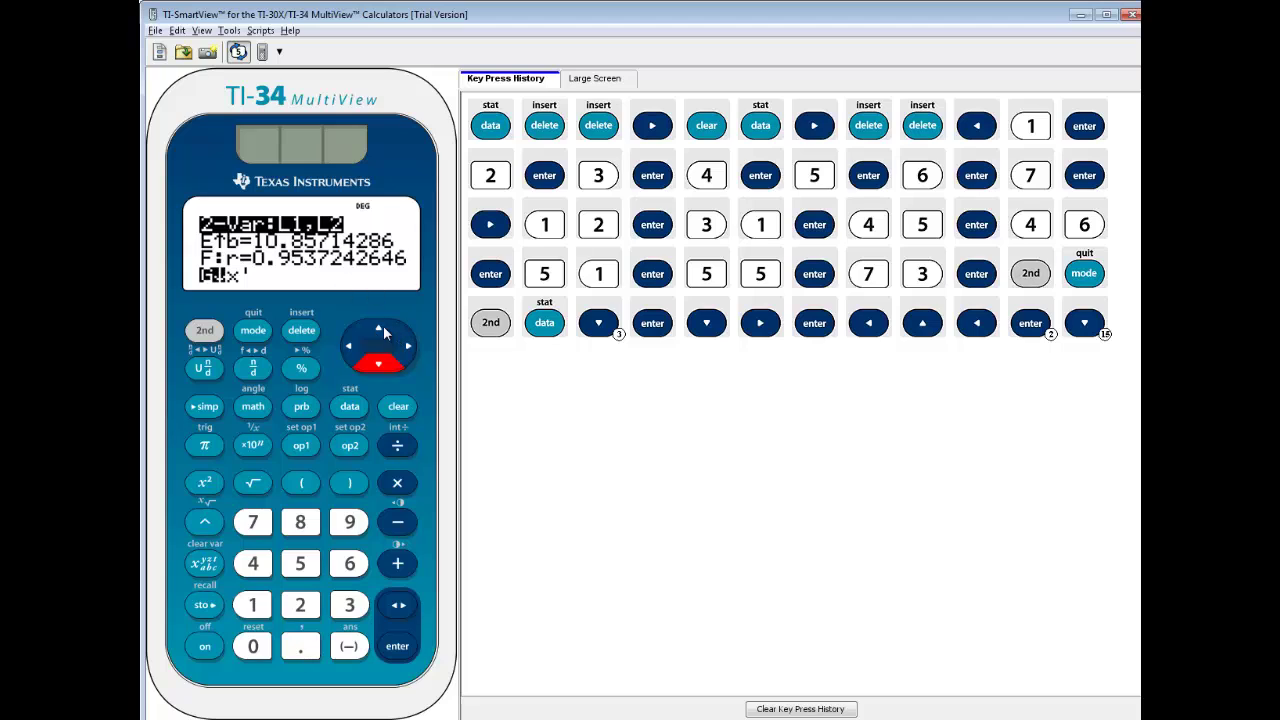
{"action": "left_click", "coordinate": [380, 332]}
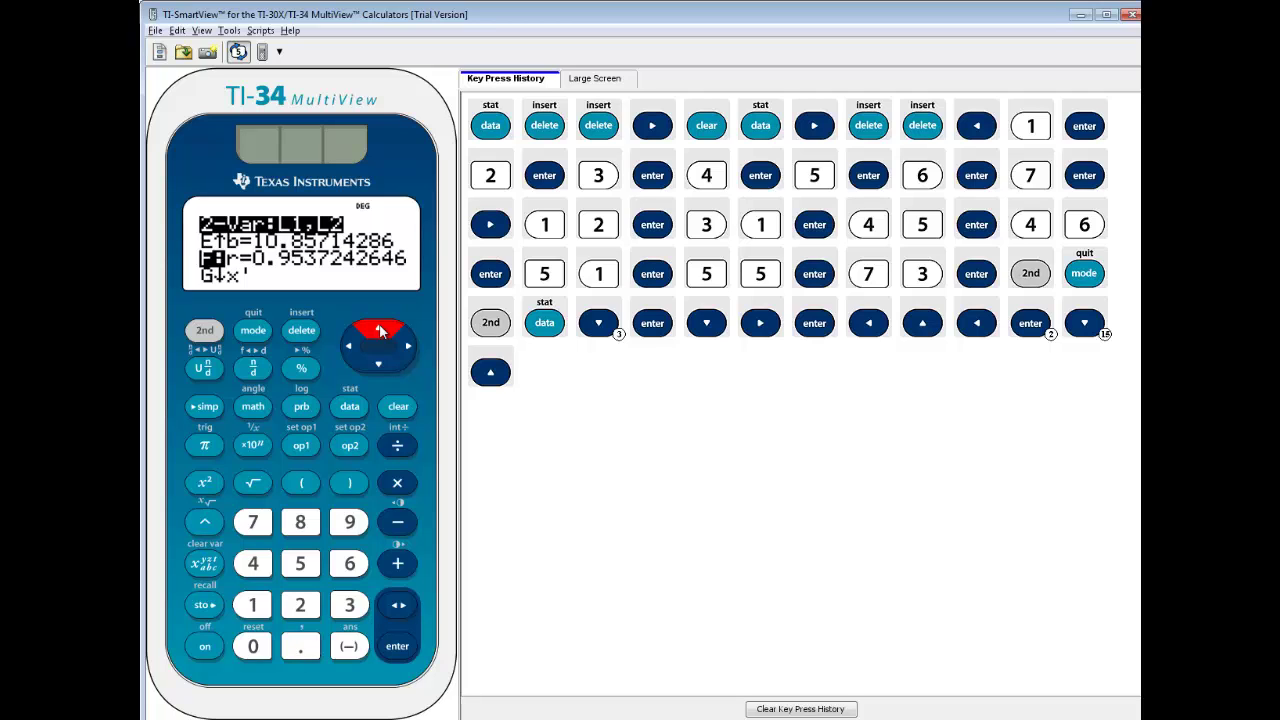
Handwrite and circle 'r = .9537' in Free Notes, then return to the calculator.
{"action": "key", "text": "alt+Tab"}
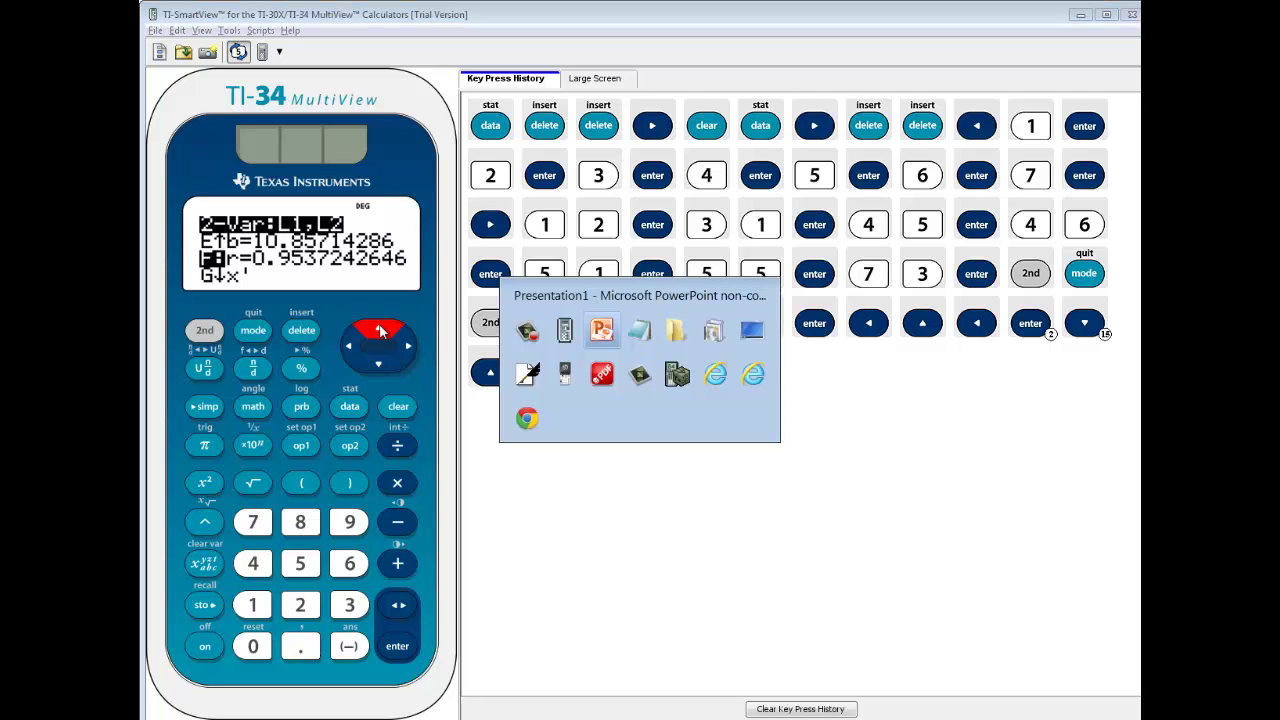
{"action": "key", "text": "alt+Tab"}
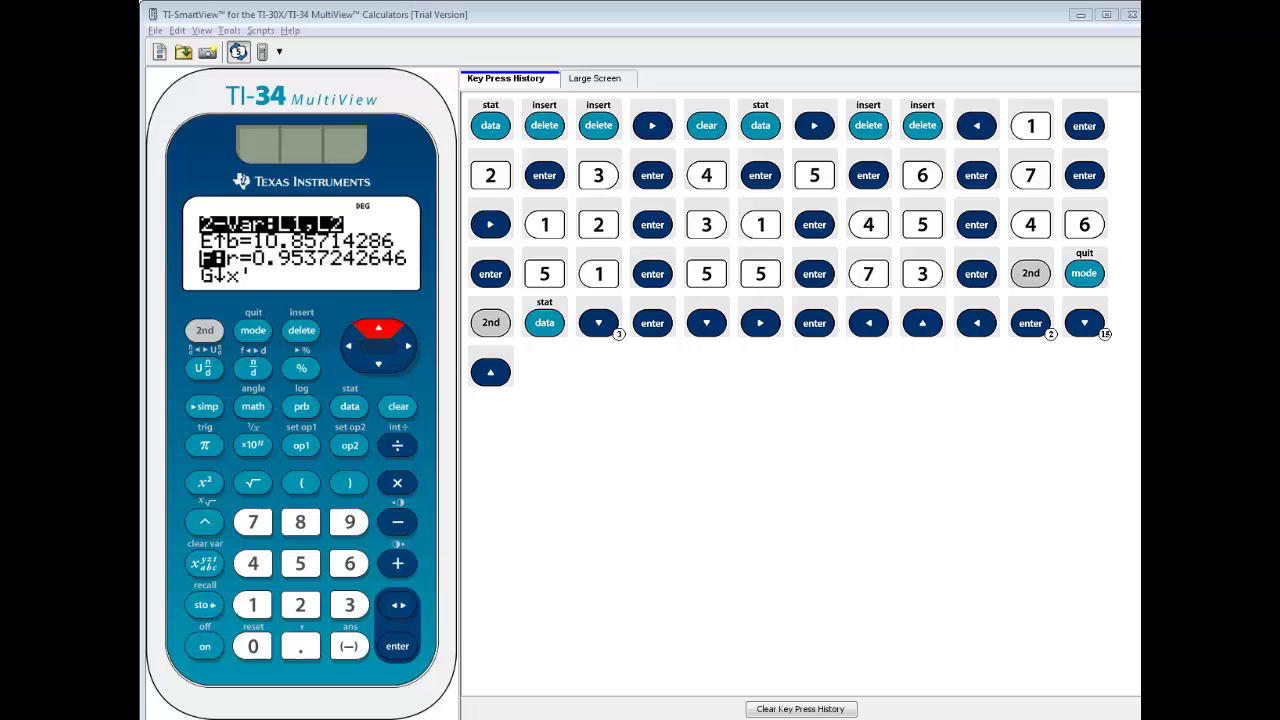
{"action": "key", "text": "alt+Tab"}
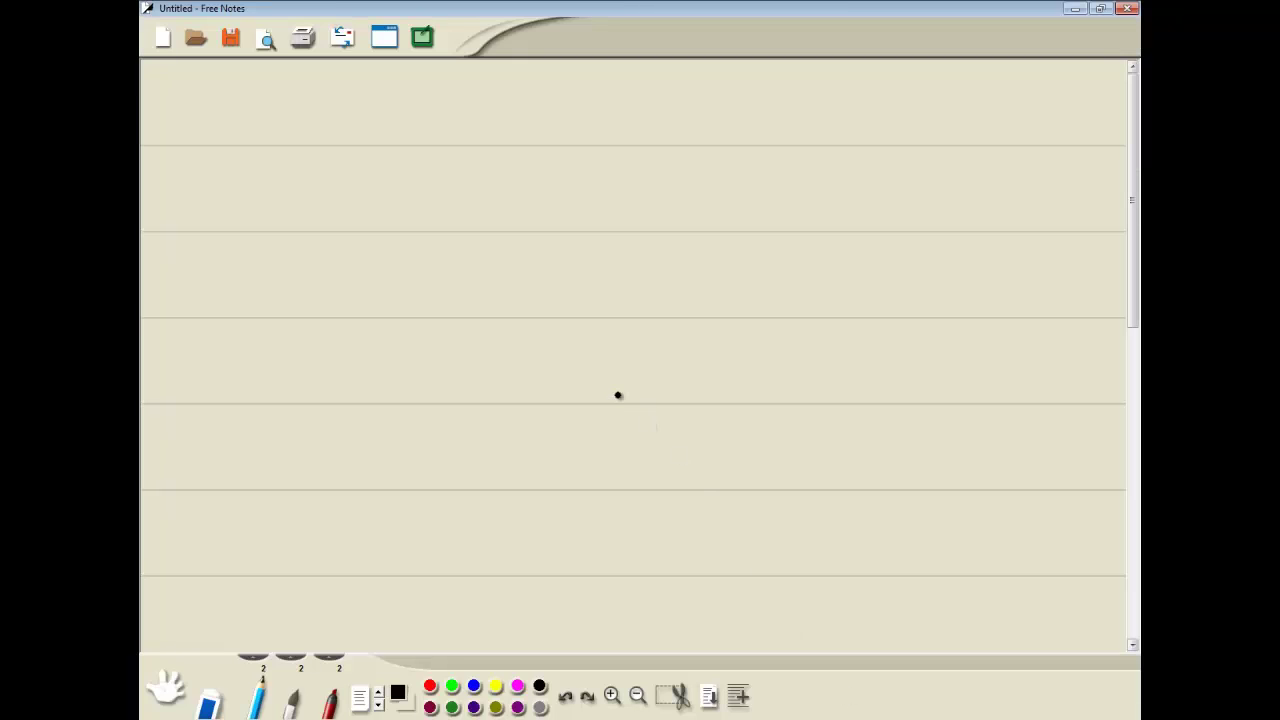
{"action": "mouse_move", "coordinate": [281, 108]}
{"action": "left_mouse_down"}
{"action": "mouse_move", "coordinate": [282, 132]}
{"action": "mouse_move", "coordinate": [294, 110]}
{"action": "left_mouse_up"}
{"action": "mouse_move", "coordinate": [302, 112]}
{"action": "left_mouse_down"}
{"action": "mouse_move", "coordinate": [360, 125]}
{"action": "mouse_move", "coordinate": [384, 105]}
{"action": "mouse_move", "coordinate": [378, 127]}
{"action": "mouse_move", "coordinate": [404, 125]}
{"action": "mouse_move", "coordinate": [309, 140]}
{"action": "mouse_move", "coordinate": [309, 86]}
{"action": "mouse_move", "coordinate": [410, 138]}
{"action": "mouse_move", "coordinate": [420, 124]}
{"action": "left_mouse_up"}
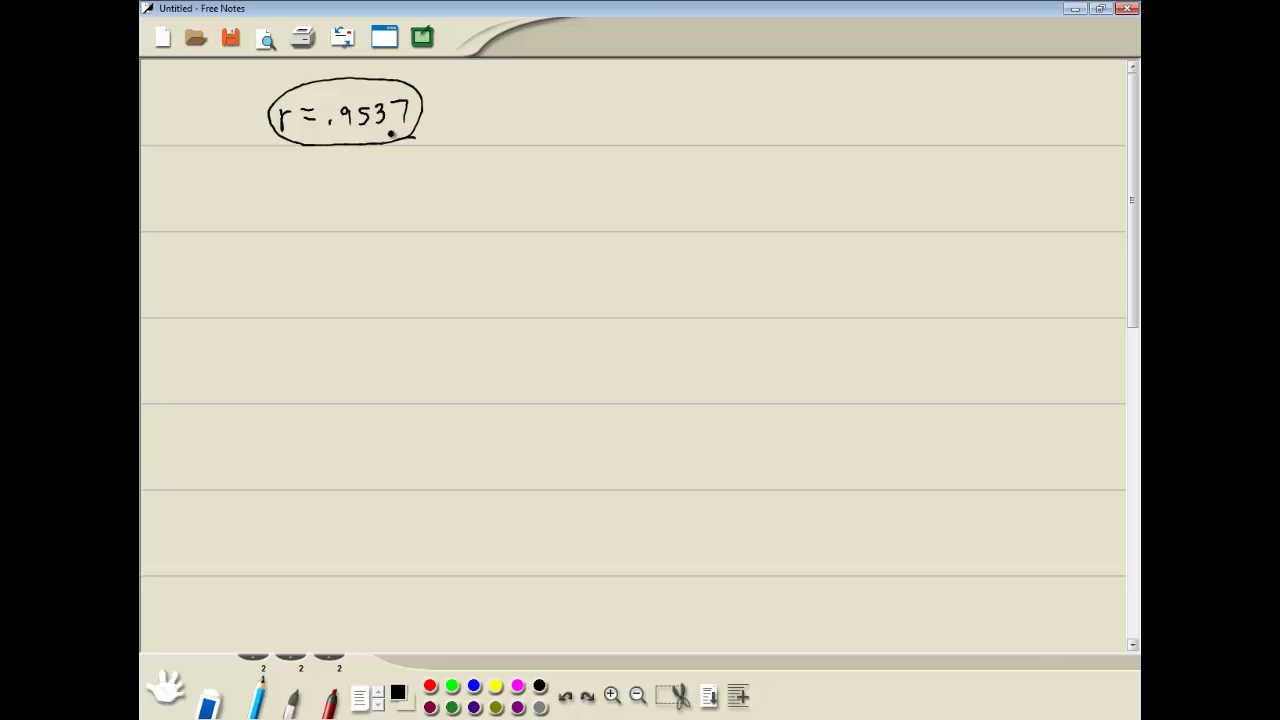
{"action": "key", "text": "alt+Tab"}
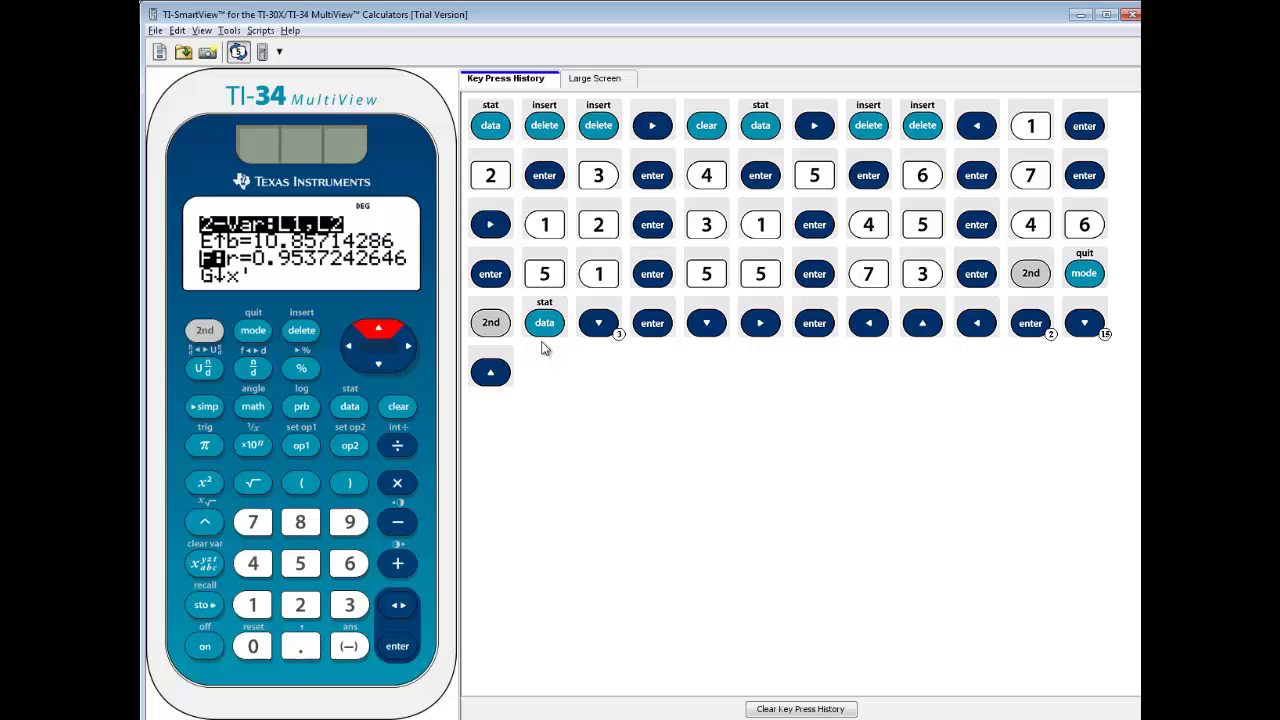